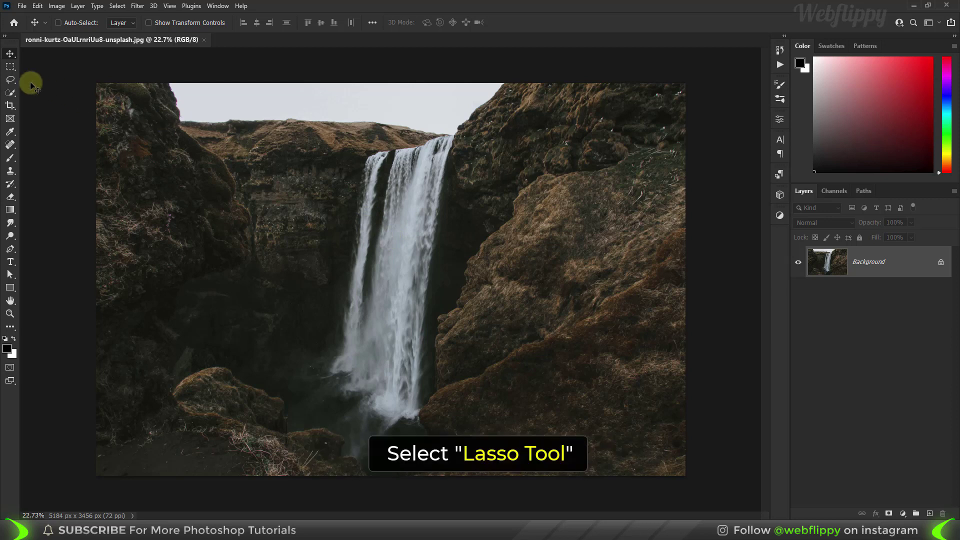
Lasso around the waterfall and its pool, then copy the selection onto a new Layer 1
left_click_drag(10, 80, 39, 83)
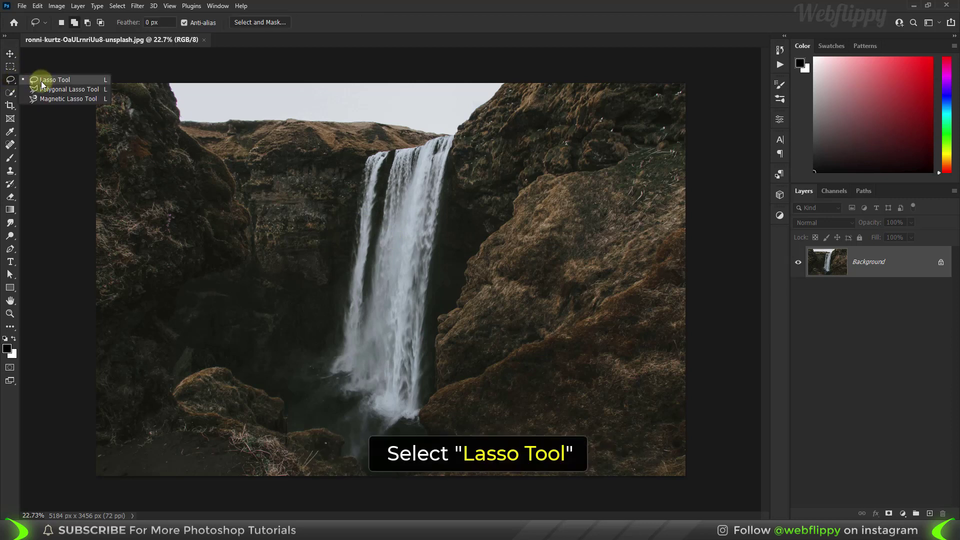
left_click(42, 82)
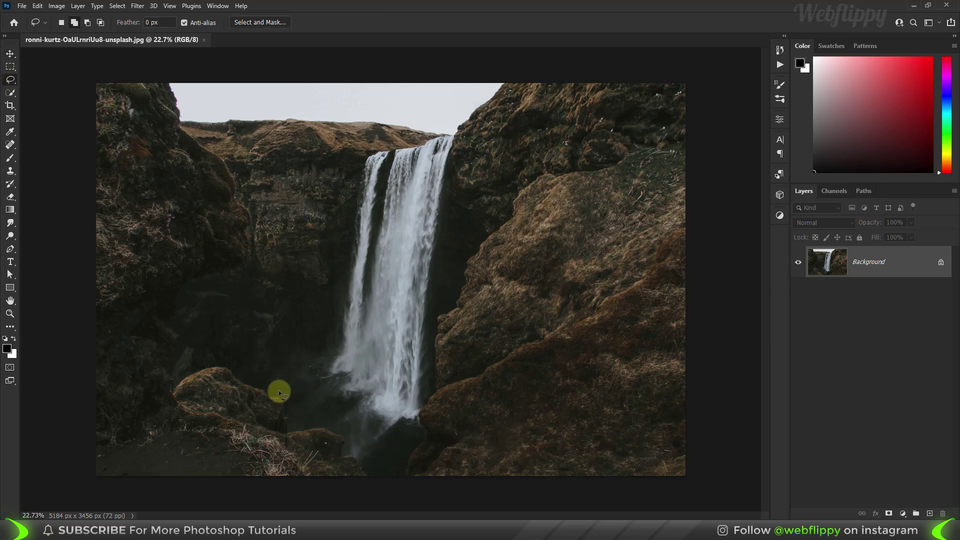
left_click_drag(279, 392, 340, 314)
mouse_move(374, 154)
left_mouse_down()
mouse_move(453, 133)
mouse_move(435, 275)
mouse_move(390, 423)
mouse_move(295, 430)
mouse_move(279, 392)
left_mouse_up()
left_click(10, 54)
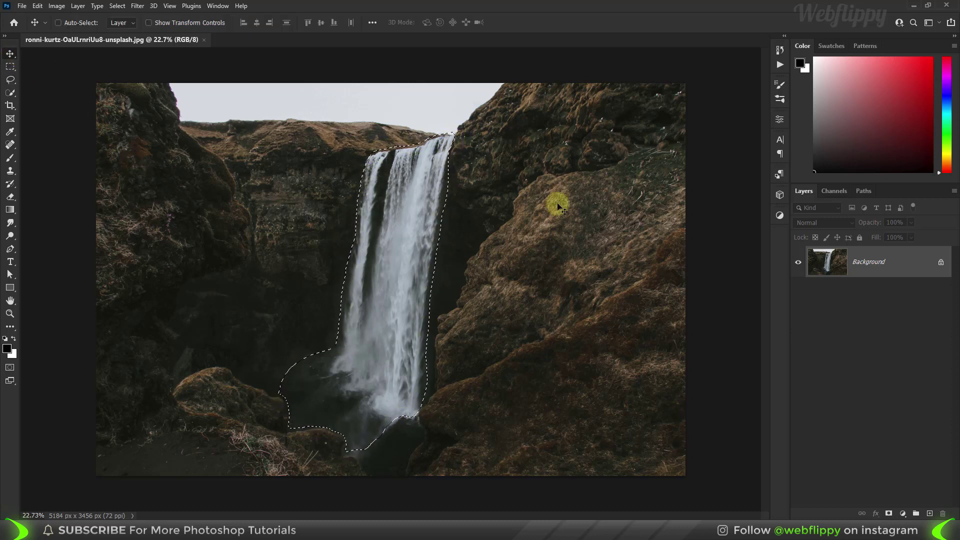
key("ctrl+j")
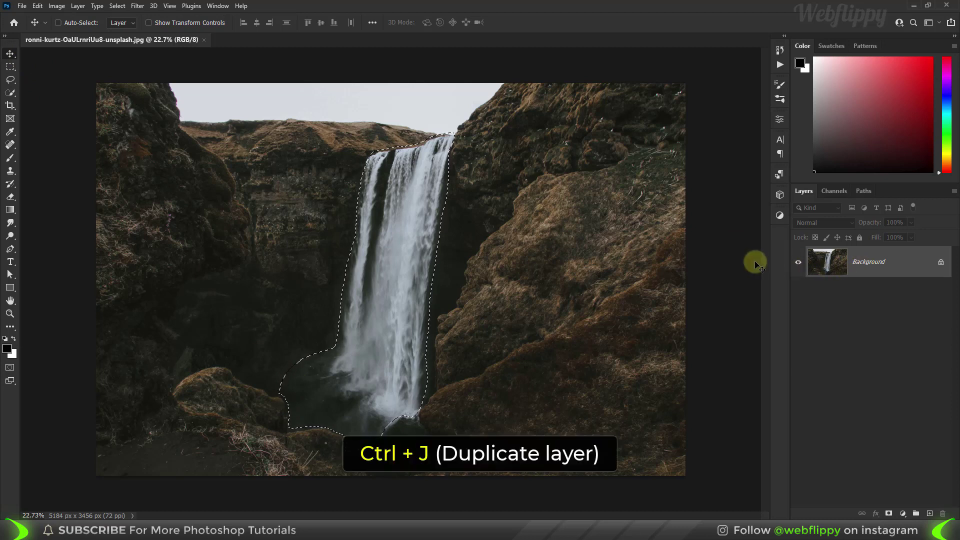
key("ctrl+j")
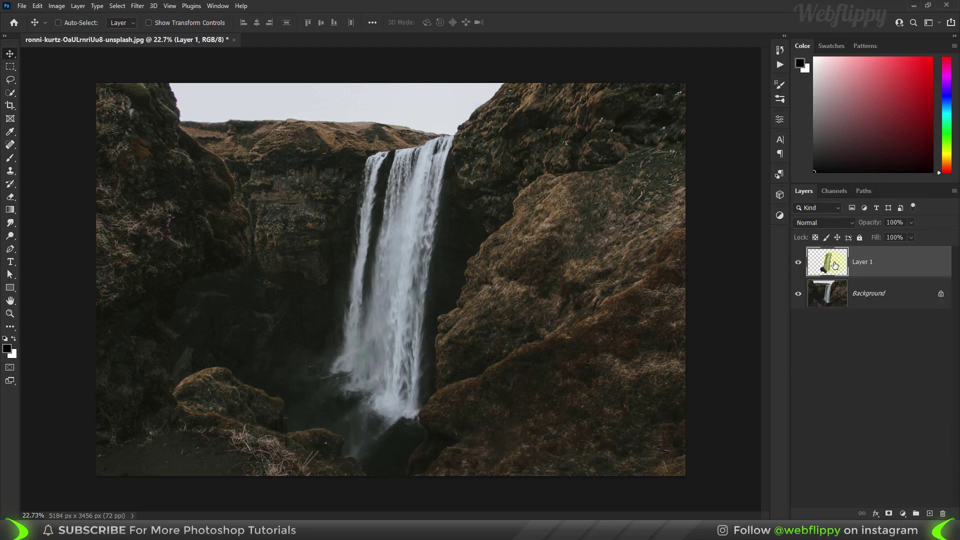
Rename Layer 1 to 'Long Exposure' and convert it to a smart object
double_click(863, 262)
type("Long Ex")
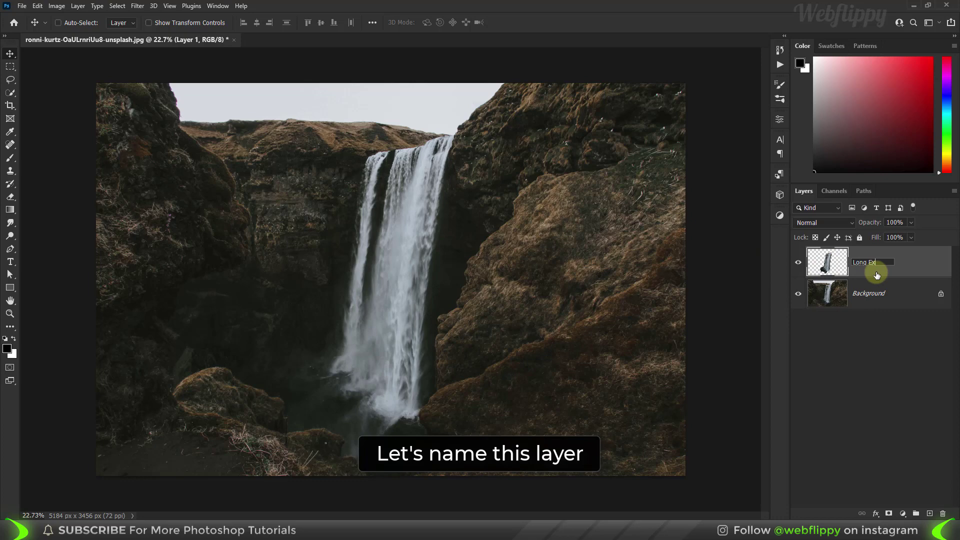
type("posure")
key("Return")
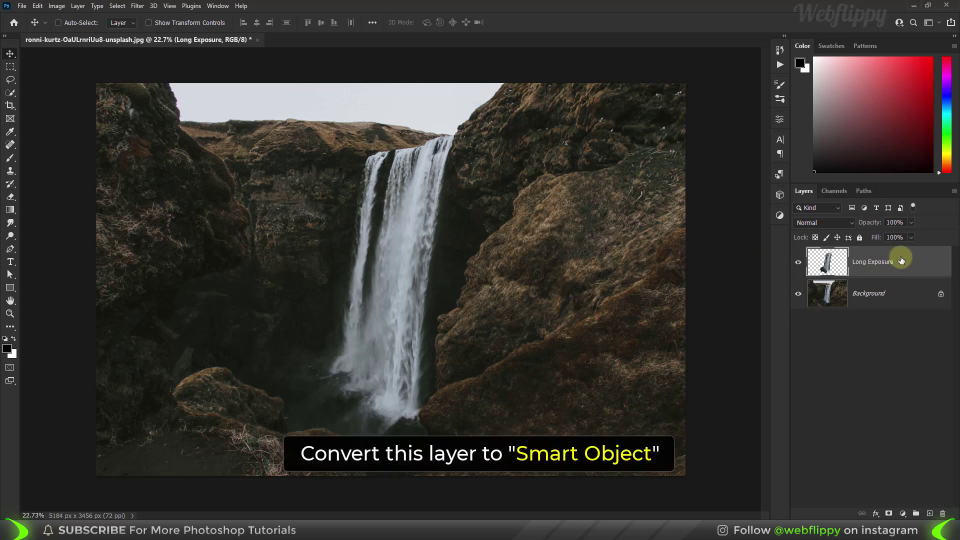
right_click(901, 261)
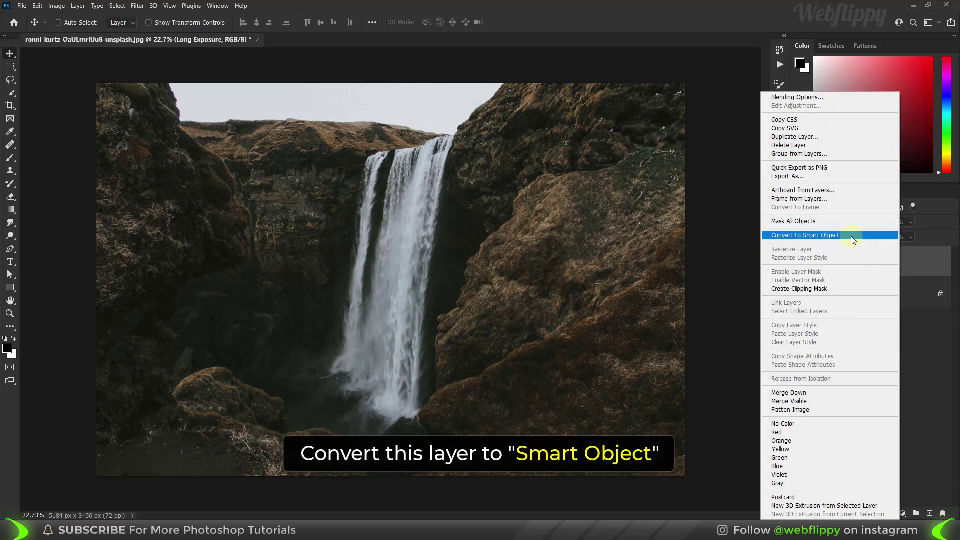
left_click(851, 236)
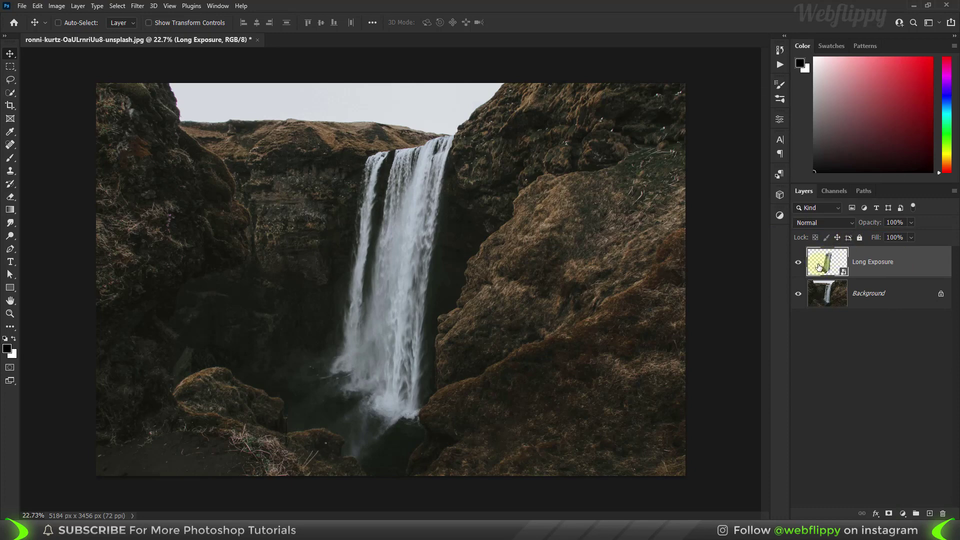
left_click(137, 6)
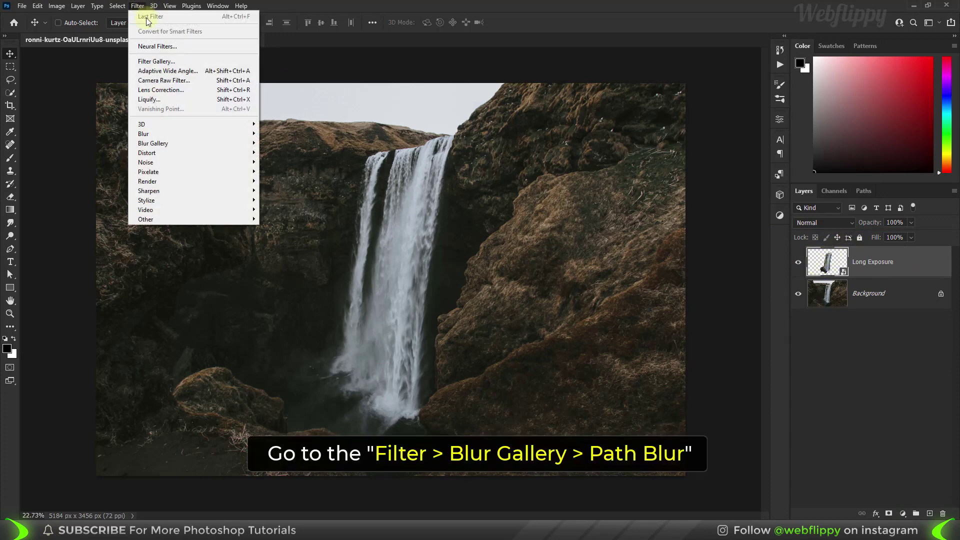
mouse_move(154, 143)
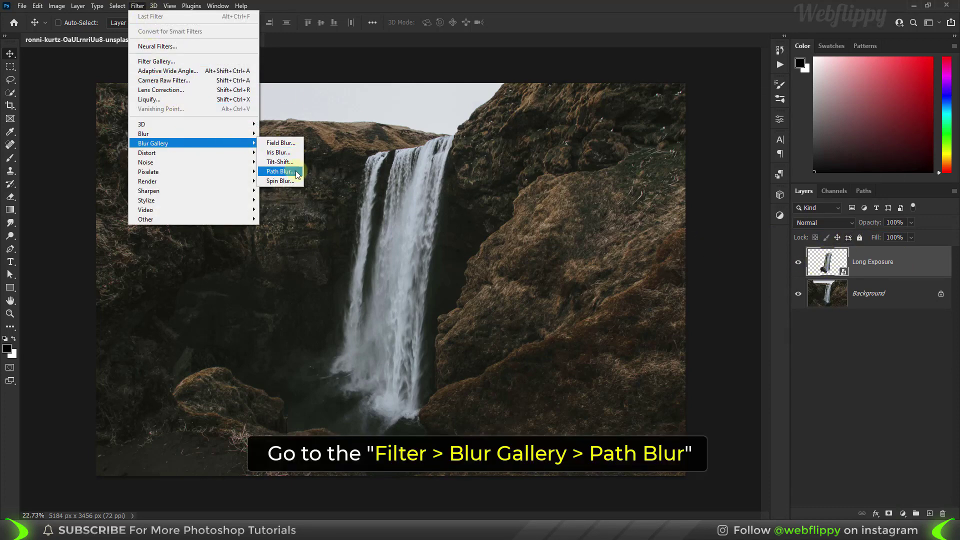
Start Path Blur with Speed 0%, curving one path and adding a second down the falling water
left_click(296, 172)
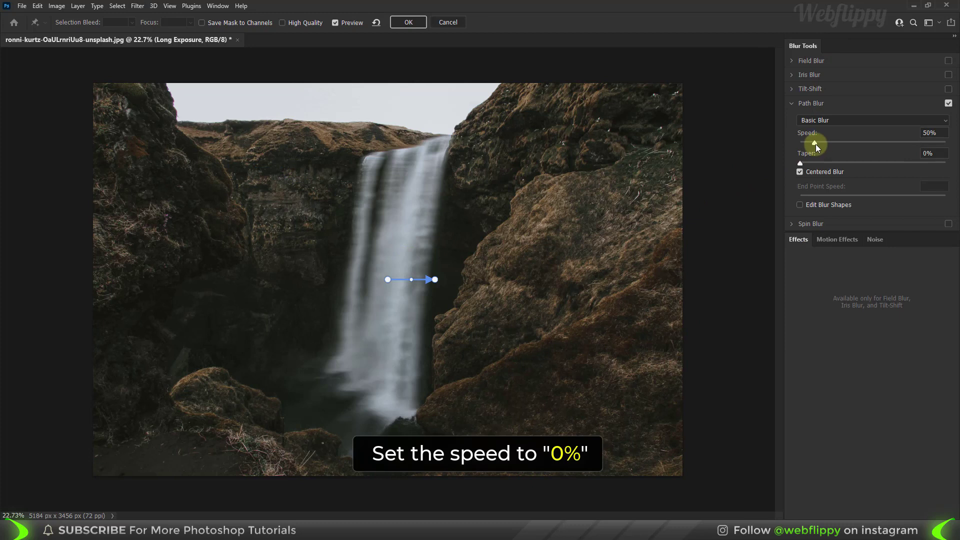
left_click_drag(815, 144, 800, 145)
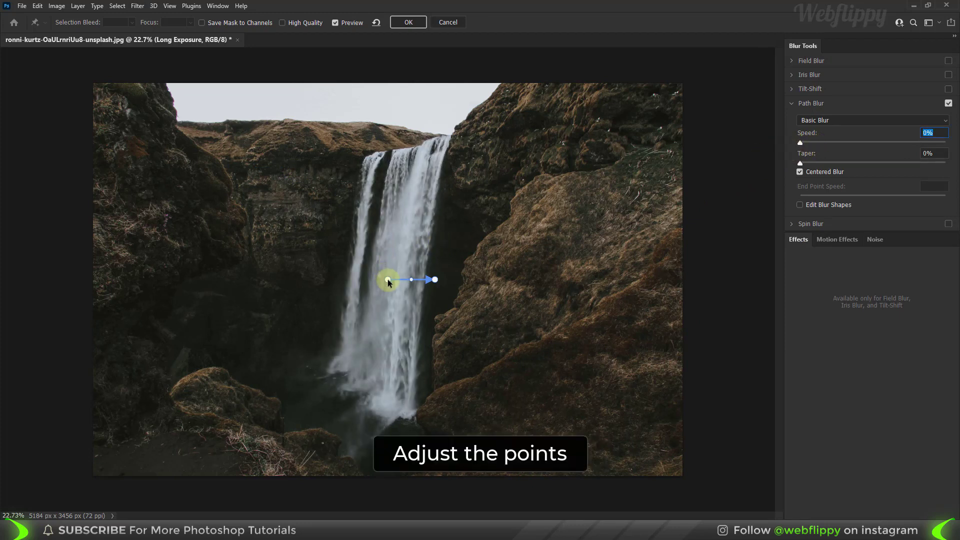
left_click_drag(388, 279, 372, 160)
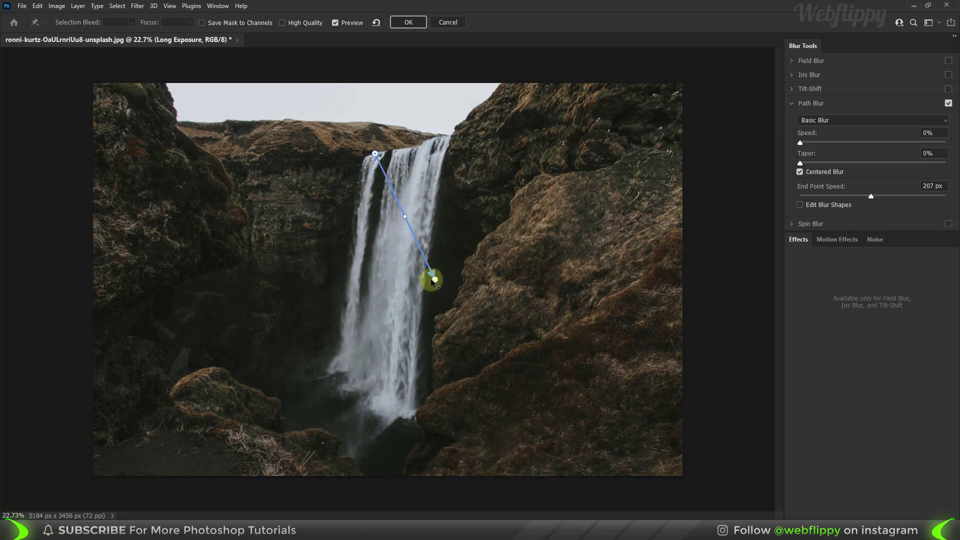
left_click_drag(428, 285, 343, 372)
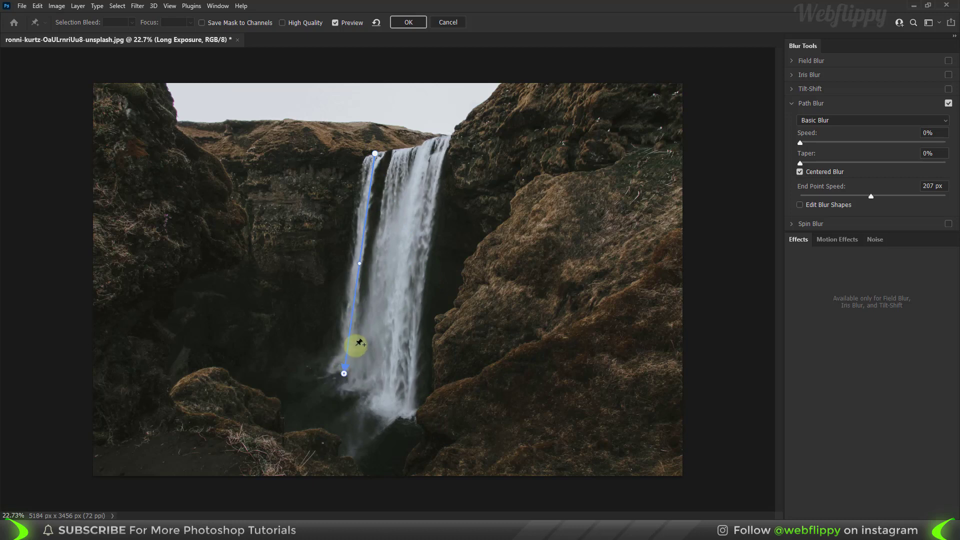
left_click_drag(359, 262, 355, 257)
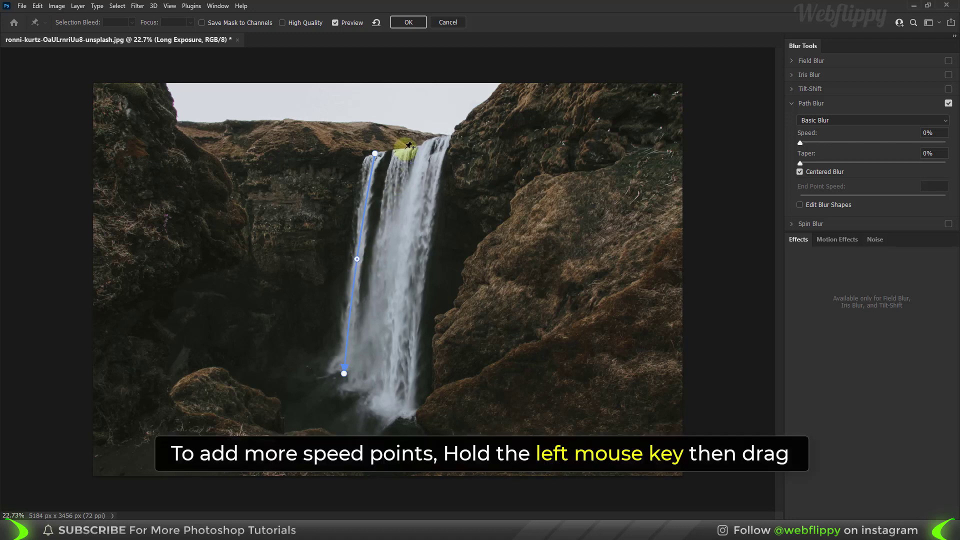
left_click_drag(405, 149, 368, 396)
Curve the second path, add a curved third path on the right, and three short paths fanning into the pool
mouse_move(385, 273)
left_mouse_down()
mouse_move(382, 245)
mouse_move(382, 266)
left_mouse_up()
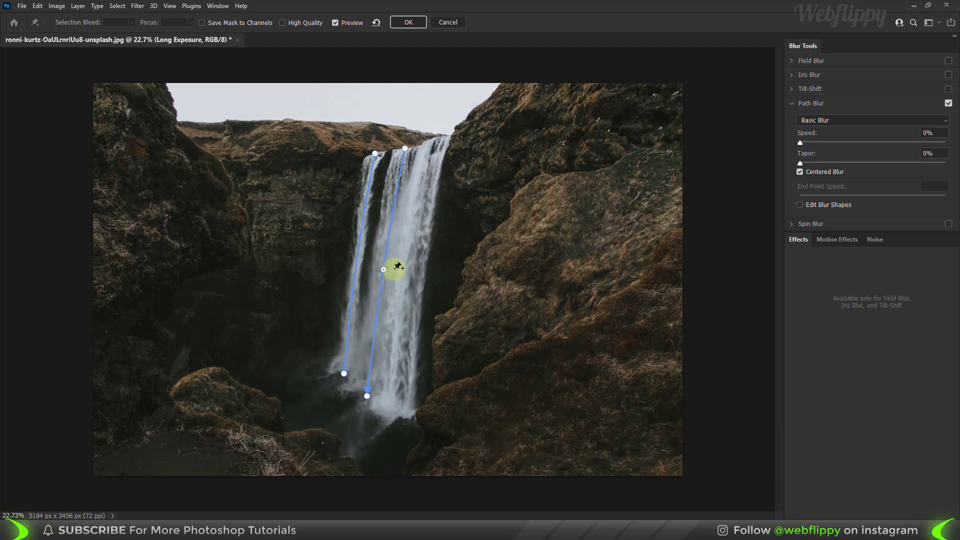
left_click_drag(434, 138, 393, 416)
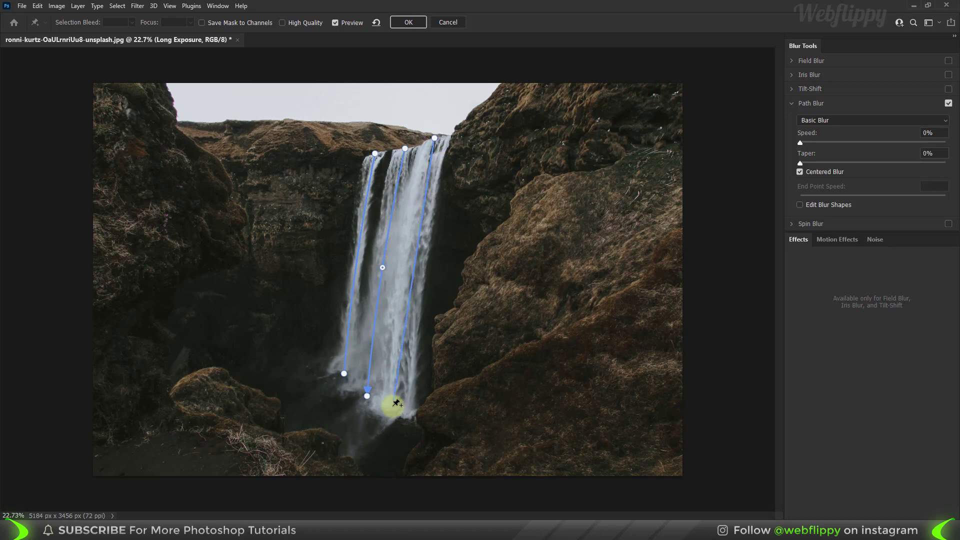
left_click_drag(413, 280, 409, 265)
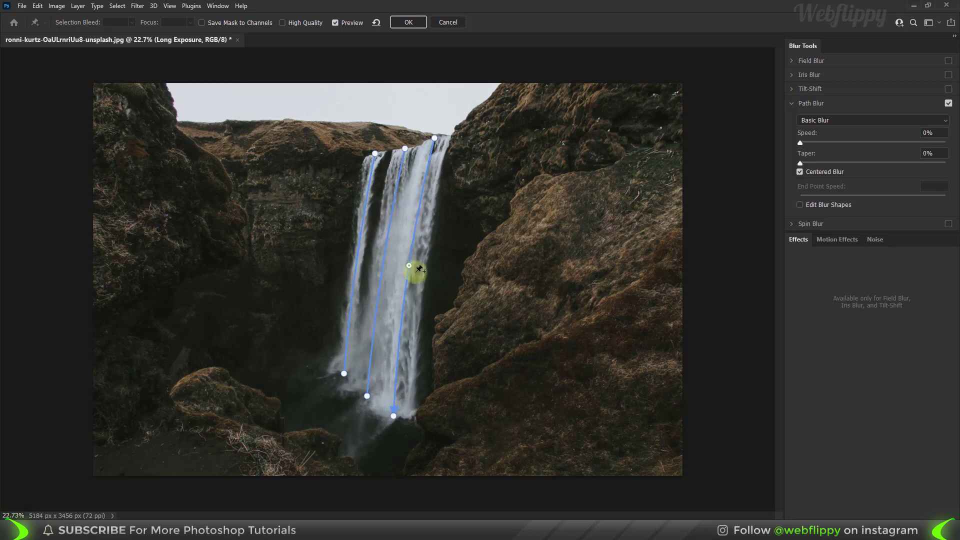
left_click_drag(336, 376, 268, 389)
left_click_drag(360, 399, 290, 424)
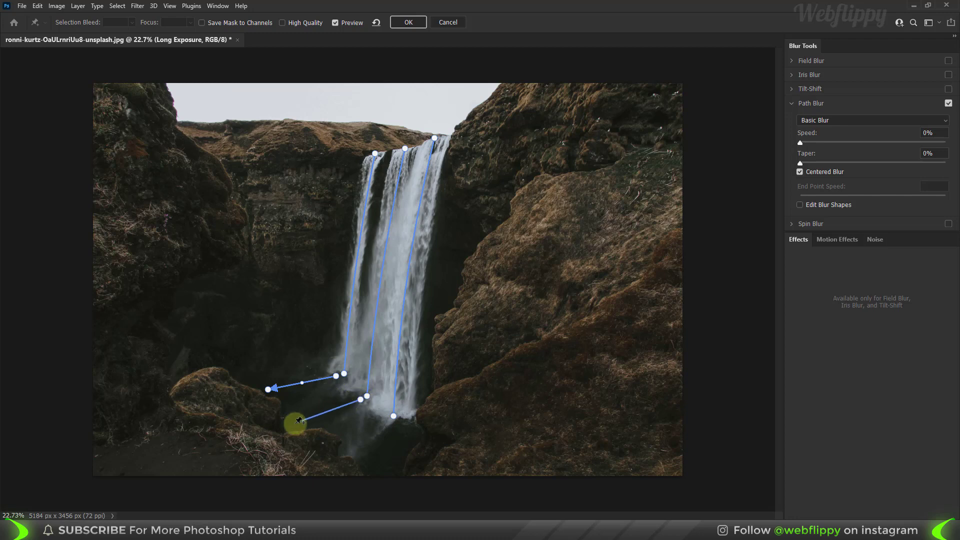
left_click_drag(388, 420, 349, 444)
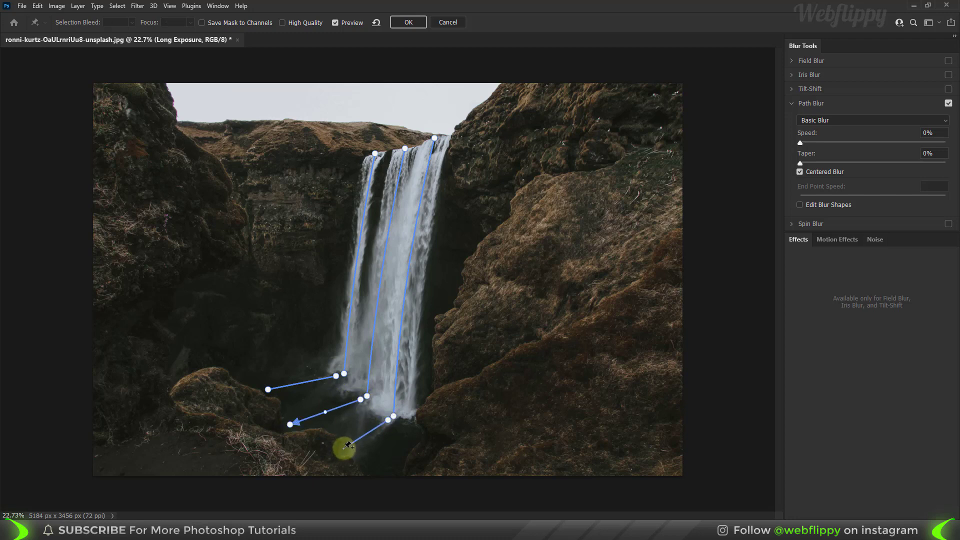
left_click(375, 154)
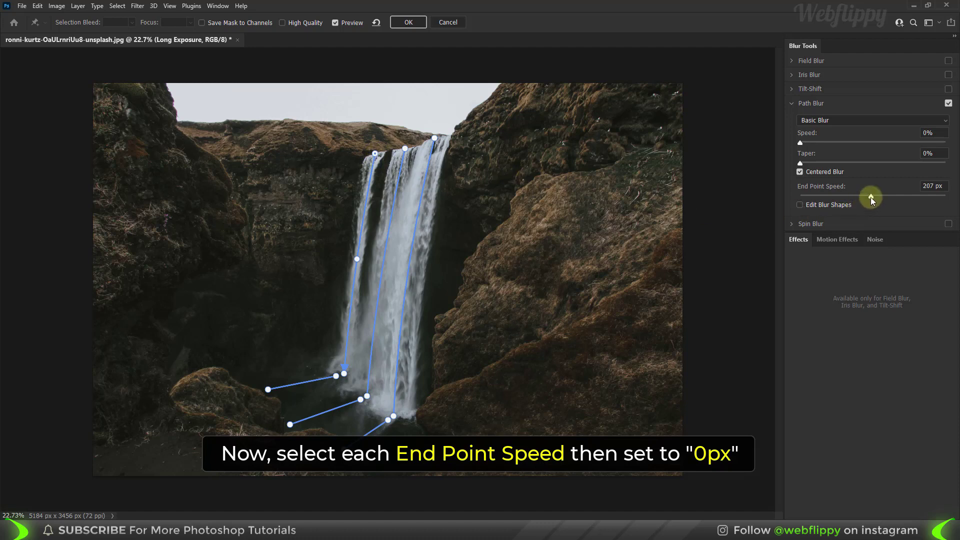
Set the End Point Speed of all four blur path endpoints to 0 px
left_click_drag(871, 197, 795, 196)
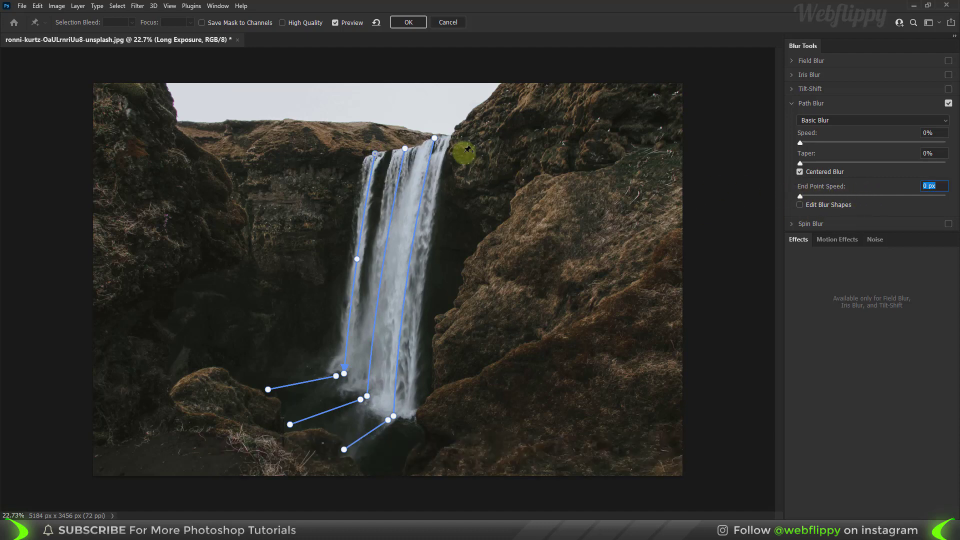
left_click(405, 149)
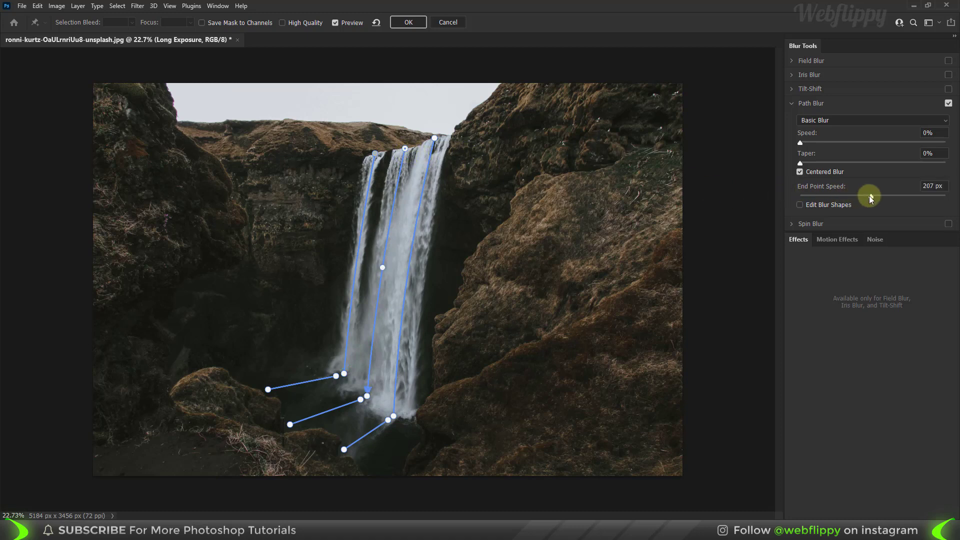
left_click_drag(869, 196, 797, 196)
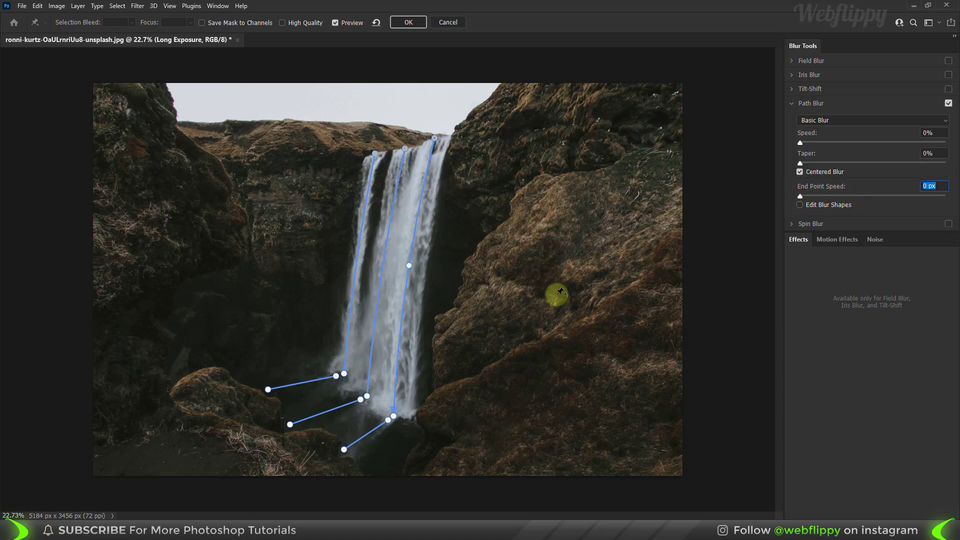
left_click(336, 376)
left_click_drag(875, 197, 798, 196)
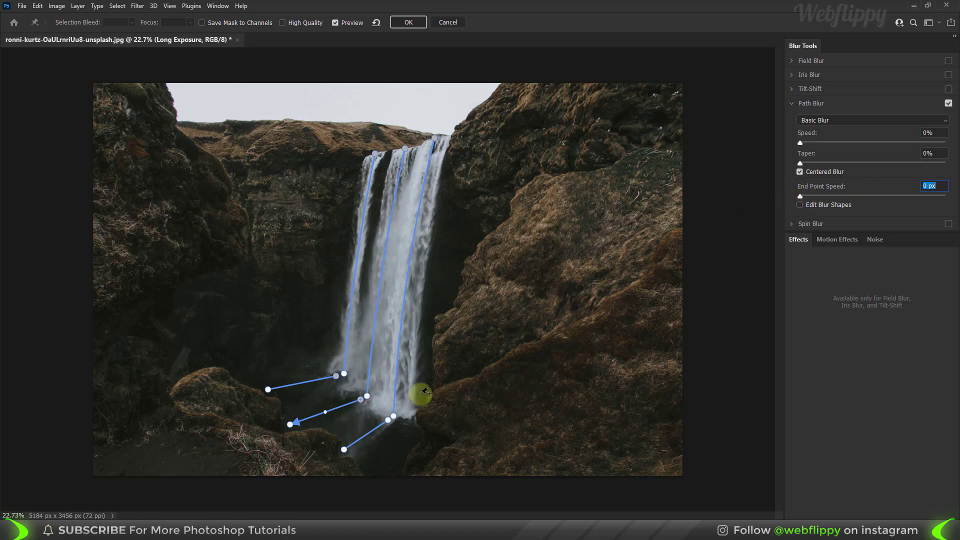
left_click(388, 420)
left_click_drag(869, 196, 788, 195)
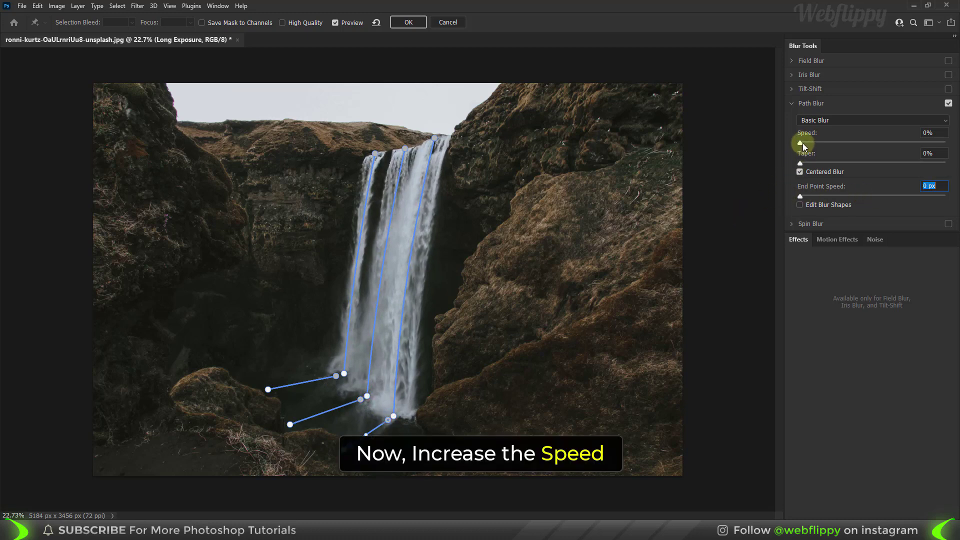
Raise the Path Blur Speed to 300%
left_click_drag(802, 143, 879, 142)
left_click(933, 133)
double_click(933, 133)
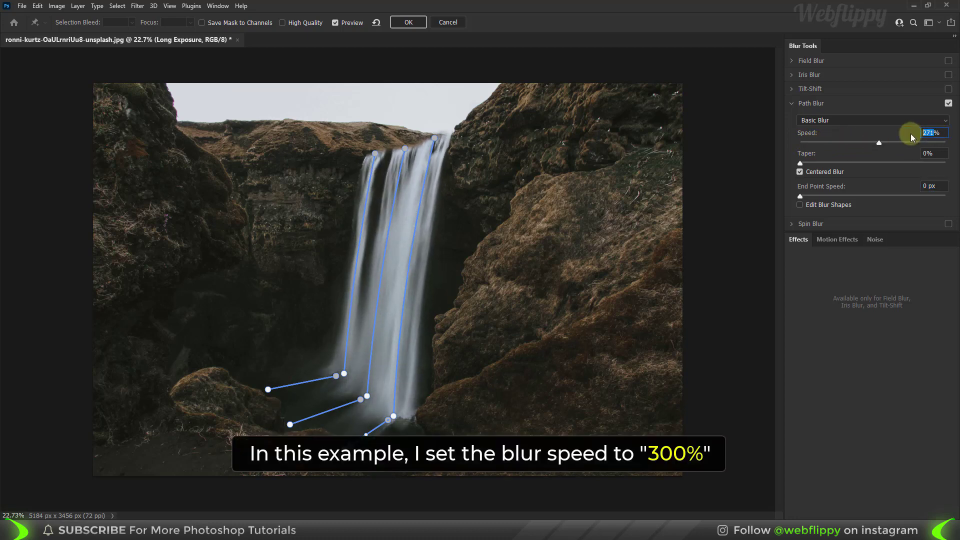
type("300")
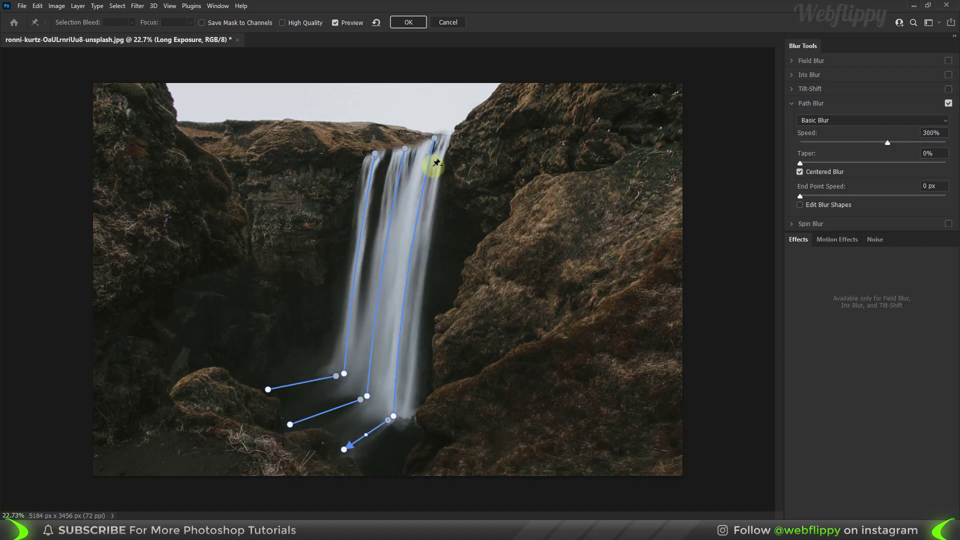
Zoom in beside the rock and enable Noise grain at 20% amount
scroll(433, 166, "up", 2)
scroll(433, 165, "up", 3)
scroll(433, 165, "up", 3)
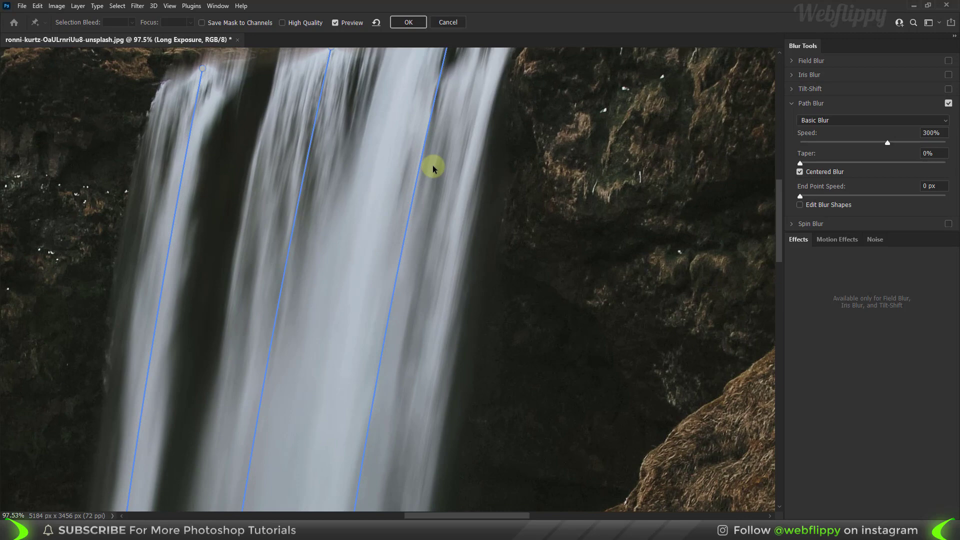
left_click_drag(513, 283, 440, 189)
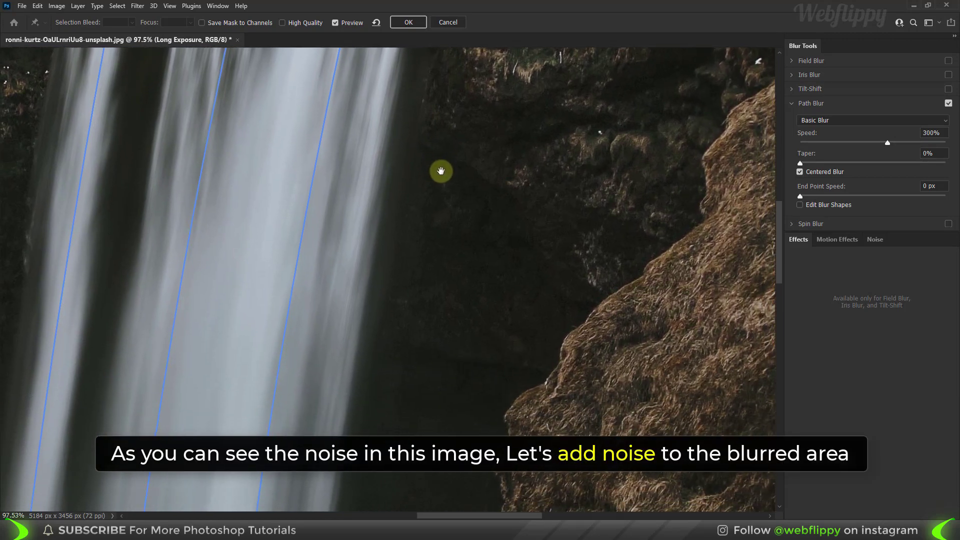
scroll(434, 223, "up", 1)
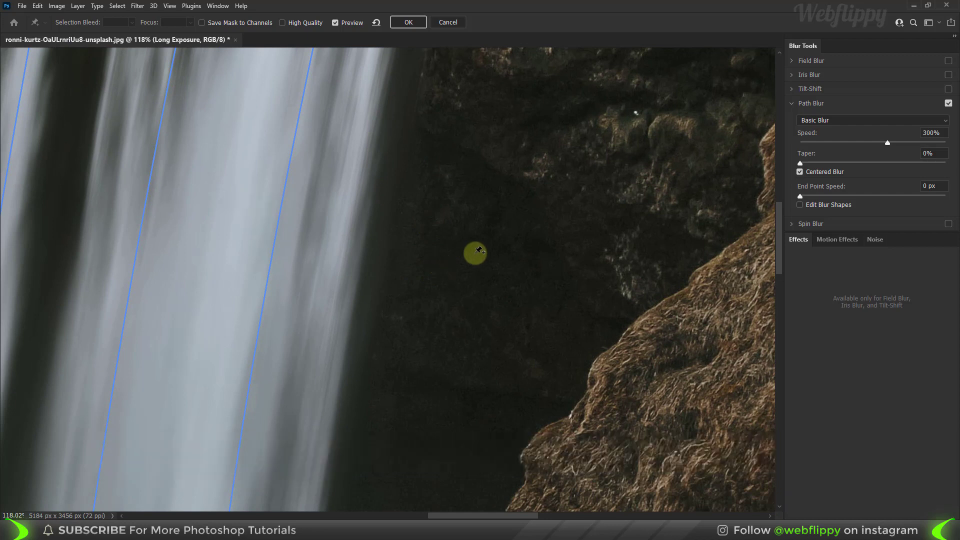
left_click(876, 239)
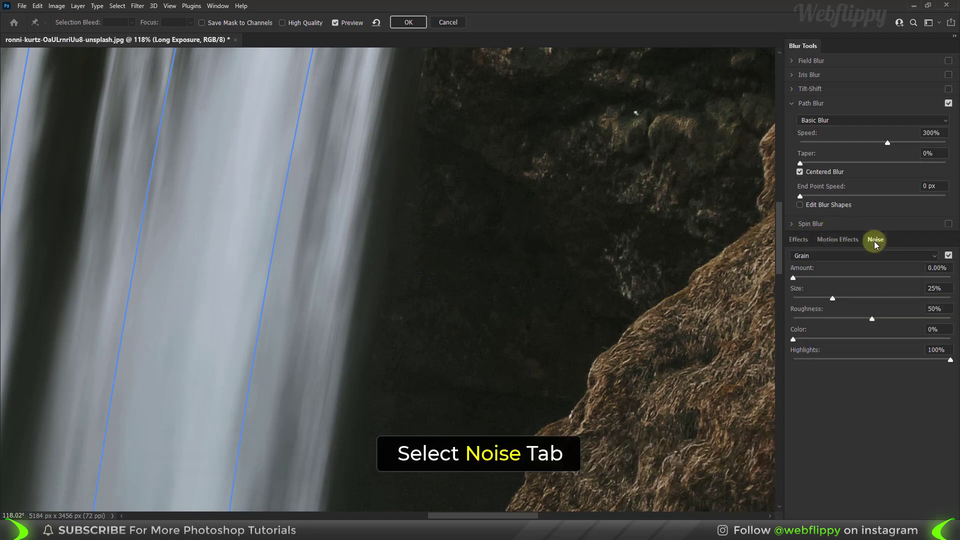
left_click_drag(794, 277, 827, 281)
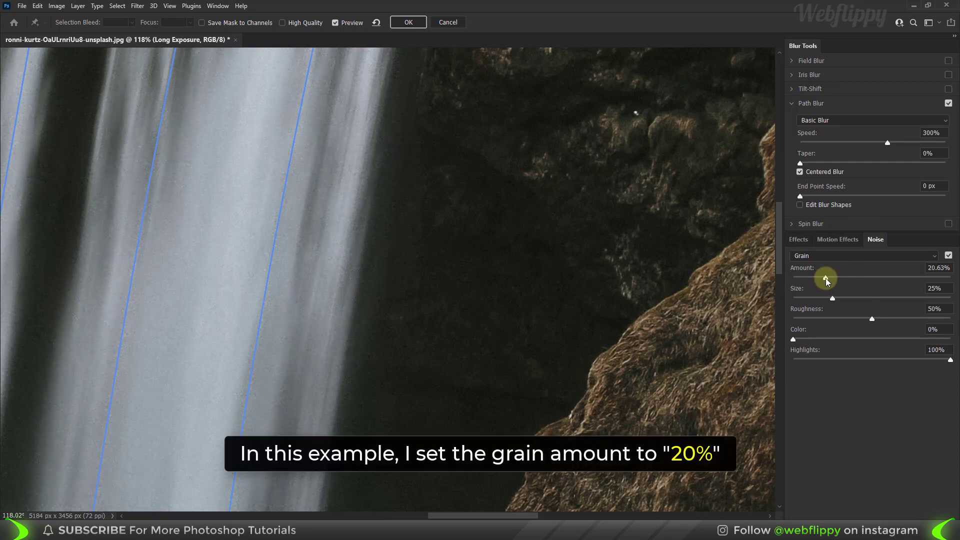
left_click(939, 271)
type("2")
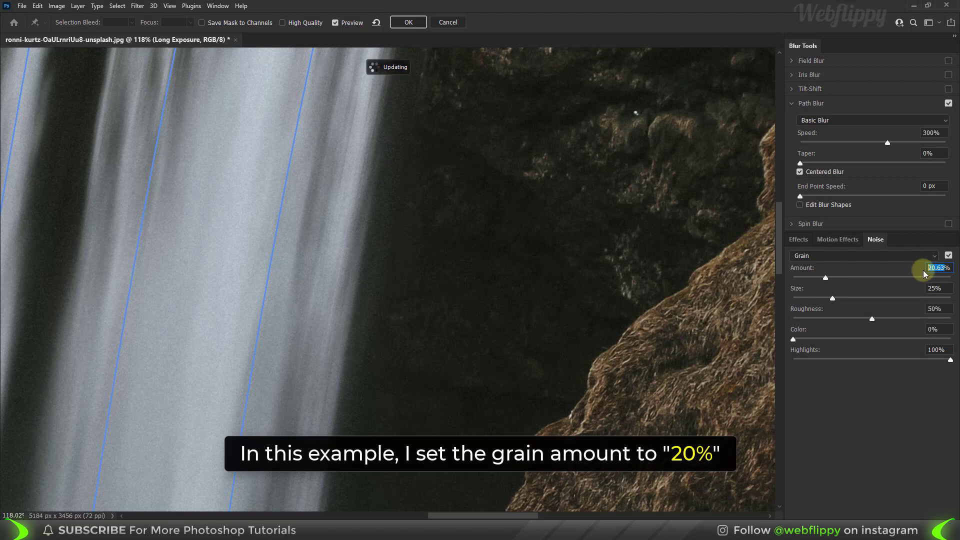
key("Return")
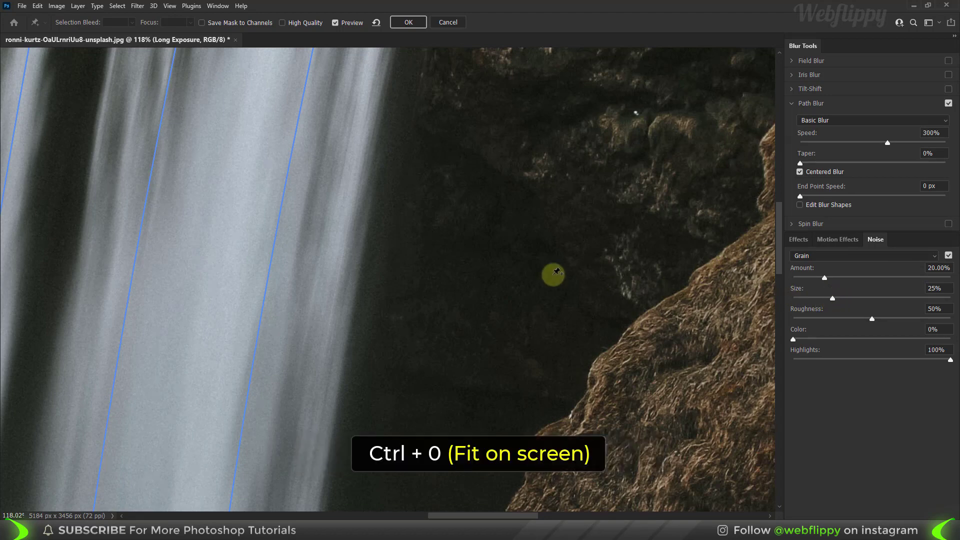
Fit the photo on screen and commit the High Quality Path Blur as a smart filter
key("ctrl+0")
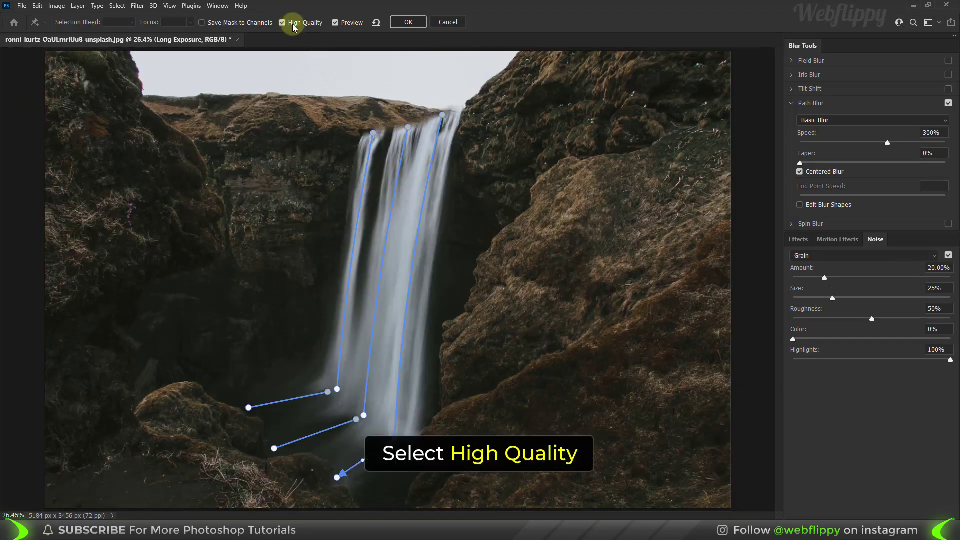
left_click(404, 23)
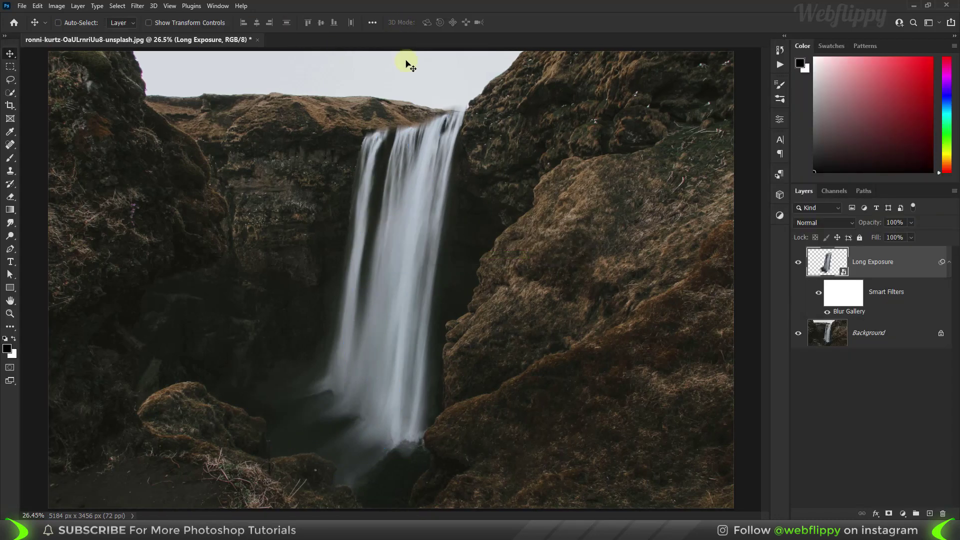
scroll(414, 216, "up", 5)
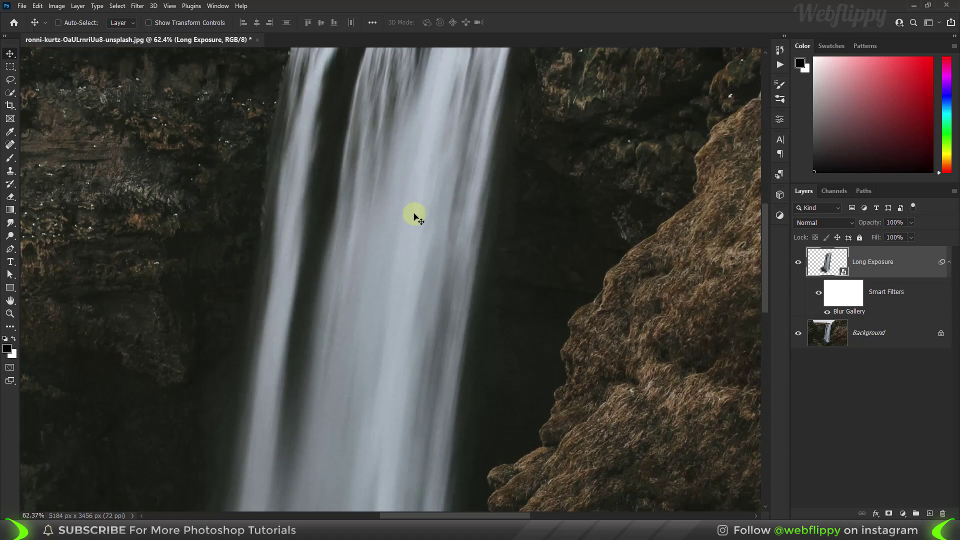
scroll(393, 260, "up", 2)
scroll(402, 175, "up", 2)
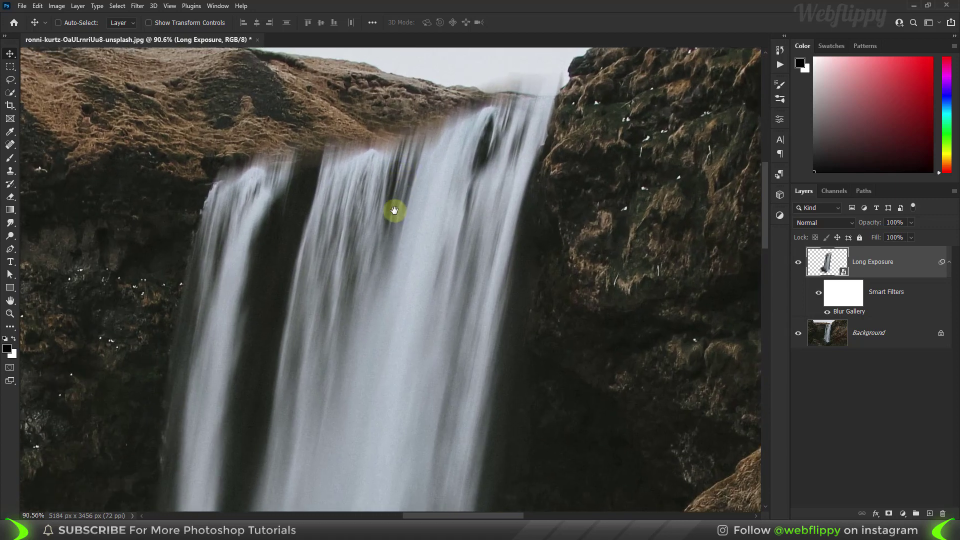
scroll(386, 226, "up", 1)
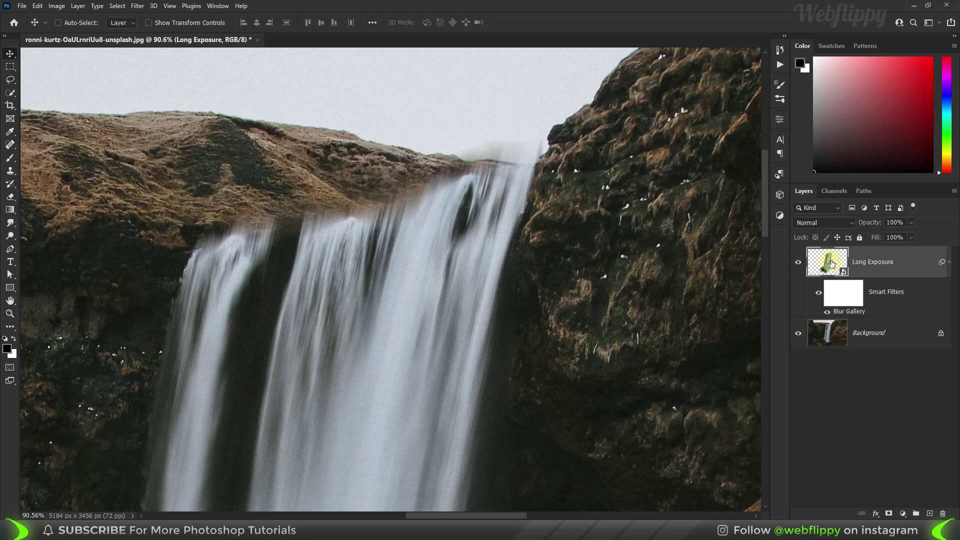
Add a layer mask to Long Exposure and set the Brush Tool to black
left_click(888, 513)
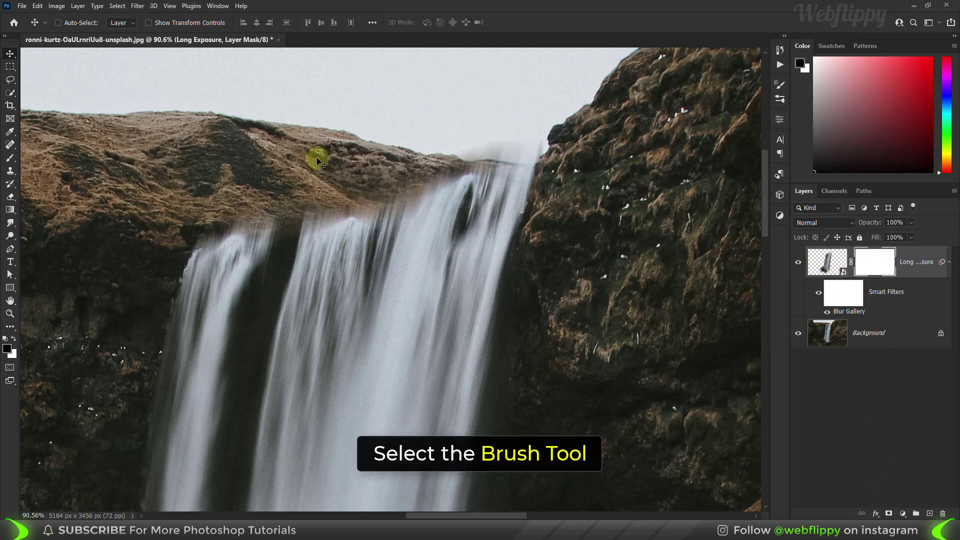
left_click(10, 157)
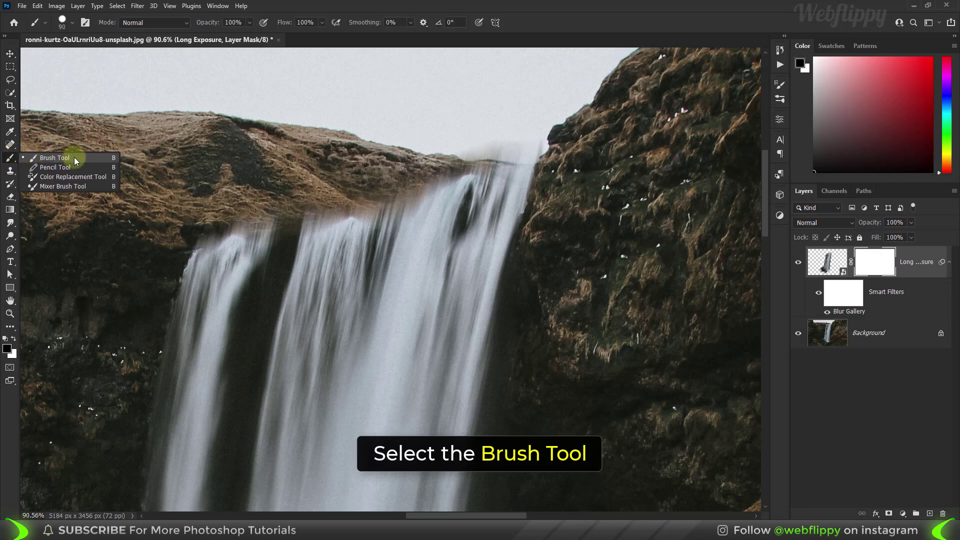
left_click(74, 157)
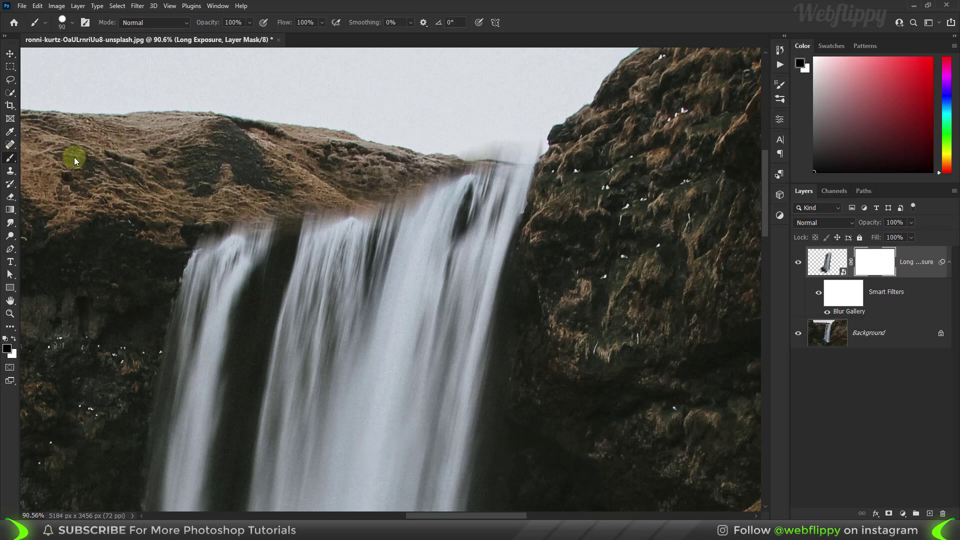
left_click(13, 340)
left_click(7, 349)
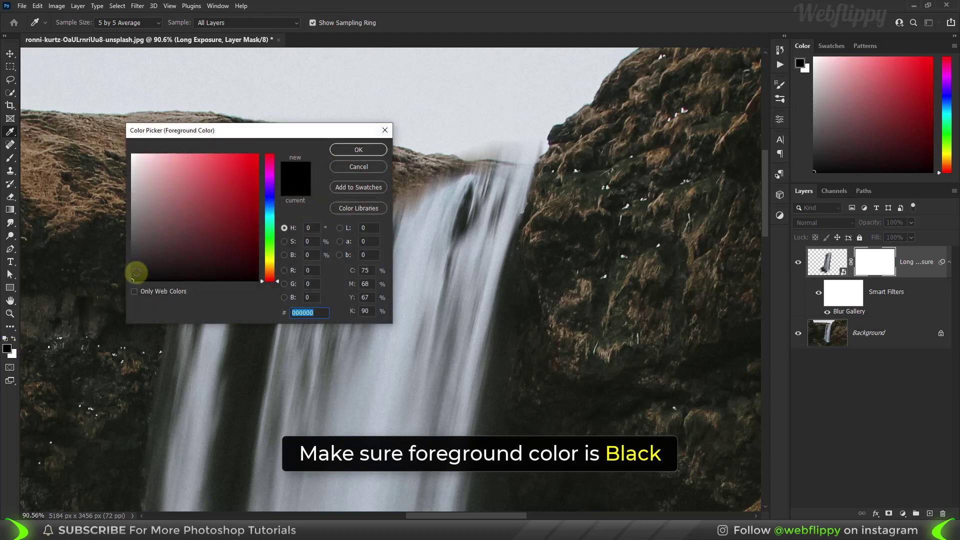
left_click(343, 150)
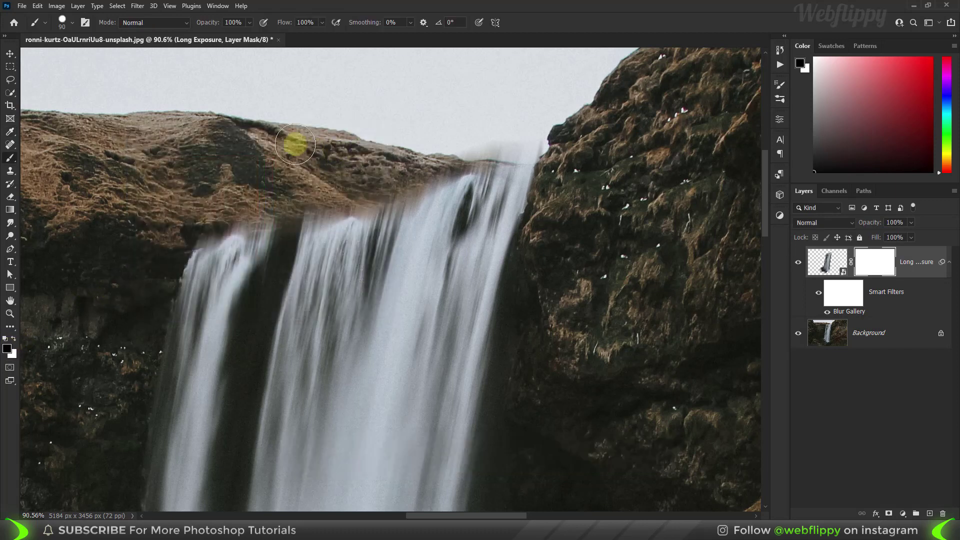
Choose the Soft Round brush tip and shrink the brush size
left_click(72, 22)
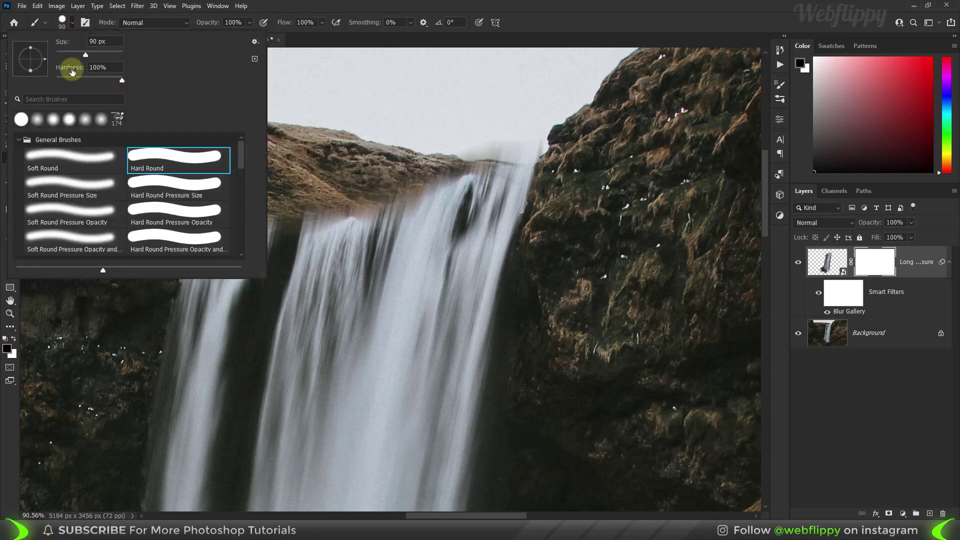
left_click(79, 161)
left_click(64, 22)
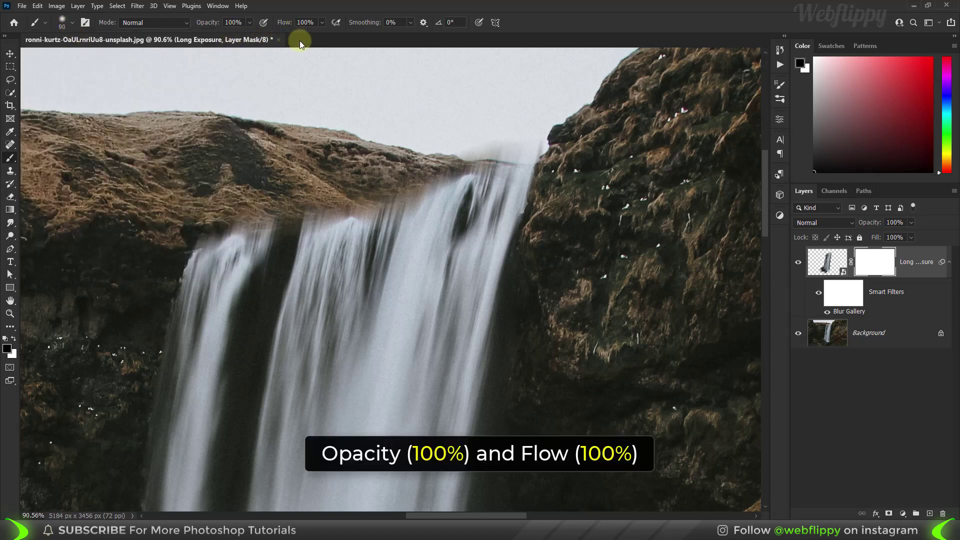
key("bracketleft")
key("bracketleft")
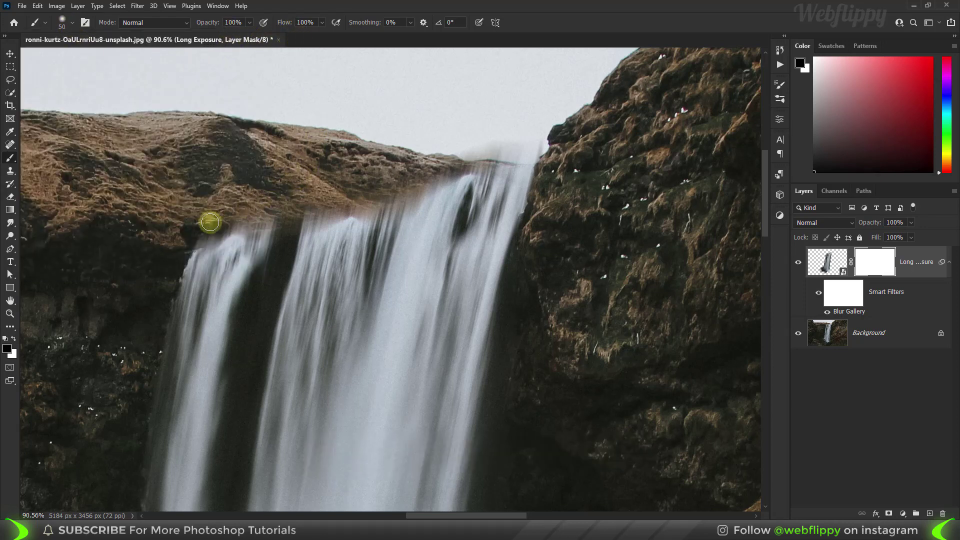
Paint black on the mask along the rocks at the waterfall's top edge
key("bracketleft")
mouse_move(202, 238)
left_mouse_down()
mouse_move(214, 225)
mouse_move(380, 206)
mouse_move(533, 135)
left_mouse_up()
scroll(439, 317, "down", 3)
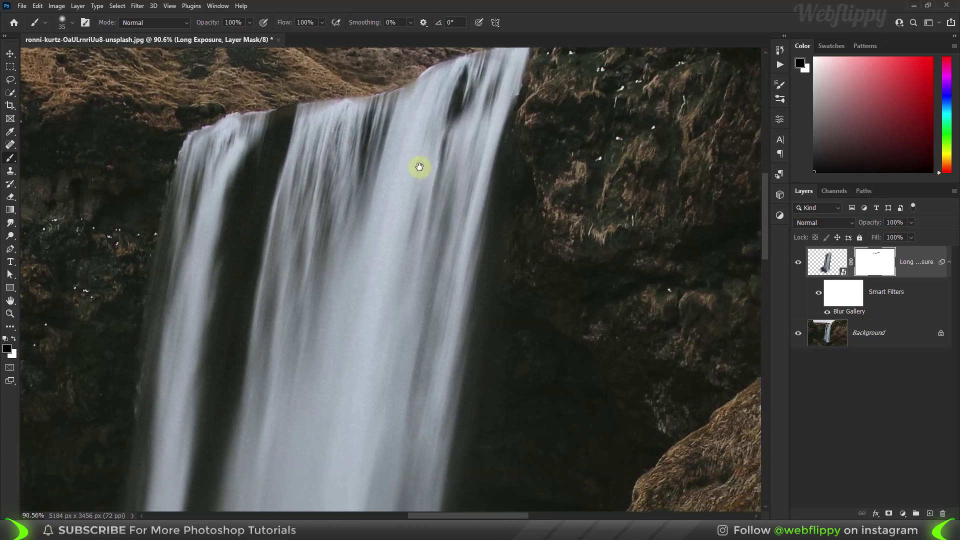
scroll(418, 165, "down", 2)
scroll(453, 251, "down", 2)
scroll(372, 230, "down", 5)
scroll(396, 312, "down", 3)
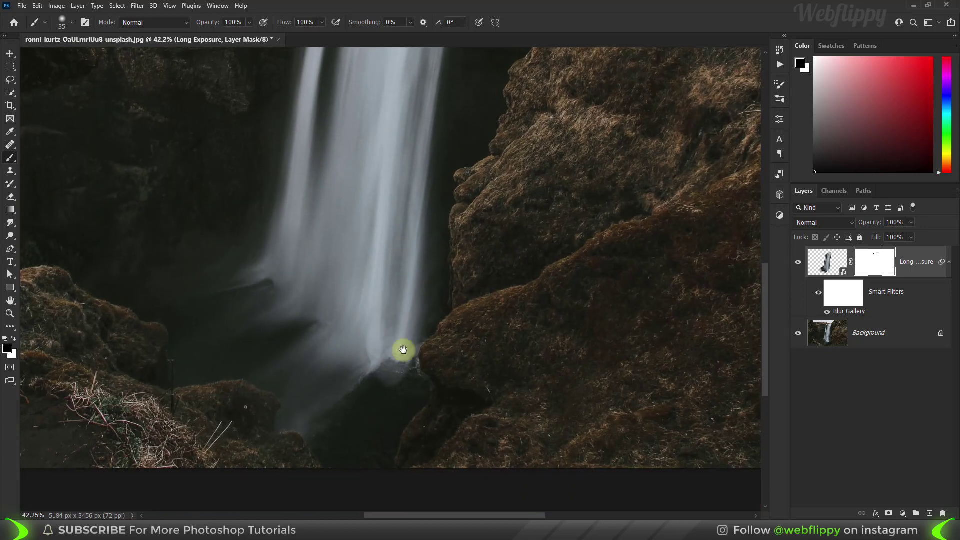
Enlarge the brush and paint out the blur over the rocks around the base
key("bracketright")
key("bracketright")
key("bracketright")
mouse_move(395, 394)
left_mouse_down()
mouse_move(320, 446)
mouse_move(93, 324)
mouse_move(199, 214)
mouse_move(229, 248)
left_mouse_up()
scroll(257, 249, "down", 1)
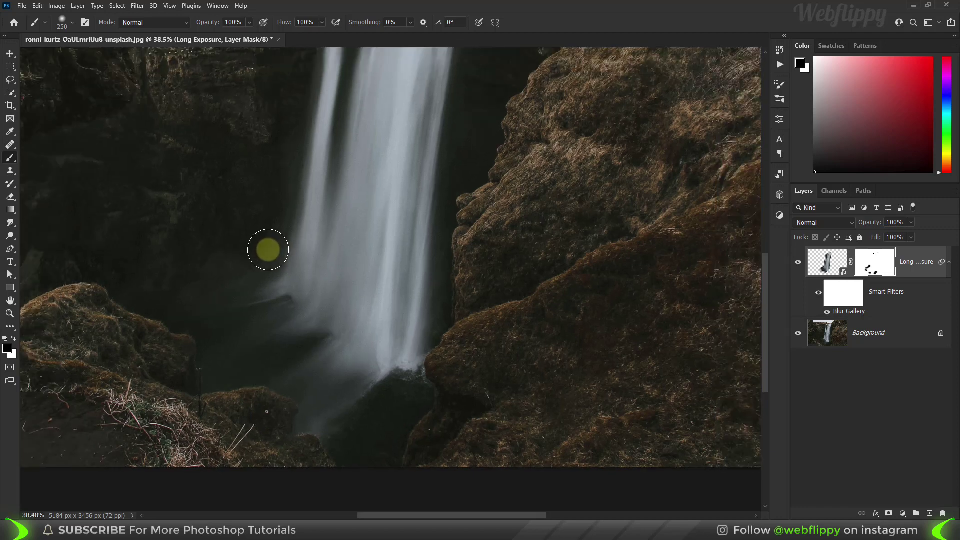
scroll(355, 212, "down", 1)
scroll(376, 179, "up", 5)
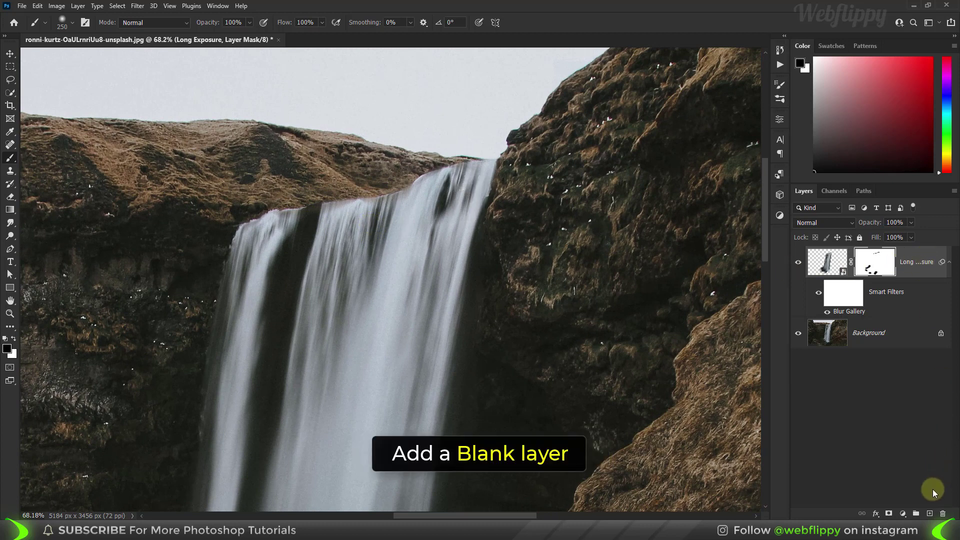
Add a new empty Layer 1 clipped to the Long Exposure layer
left_click(930, 513)
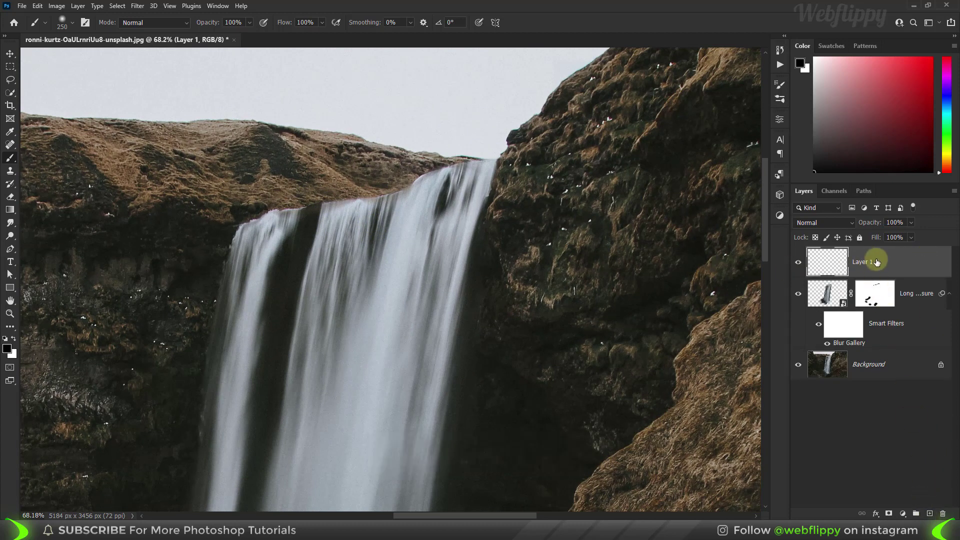
right_click(894, 260)
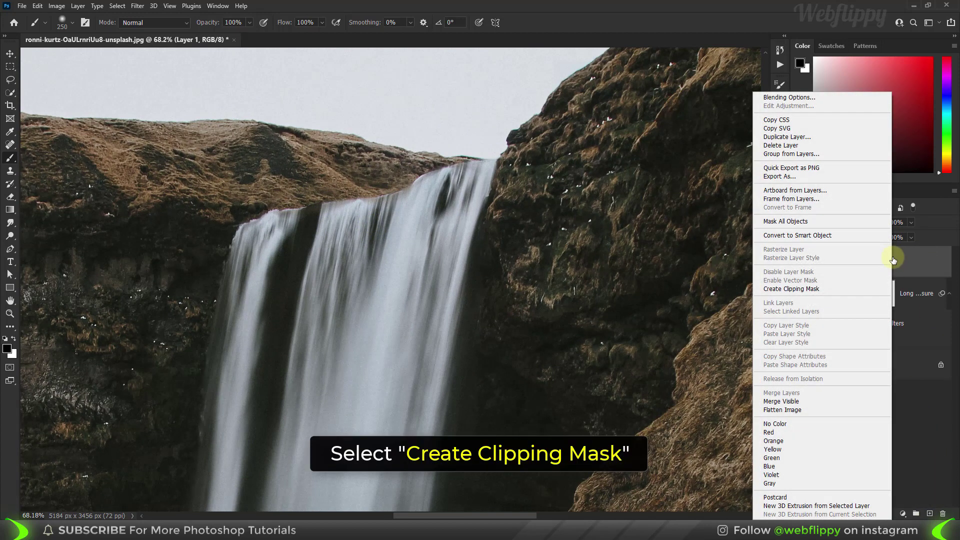
left_click(839, 286)
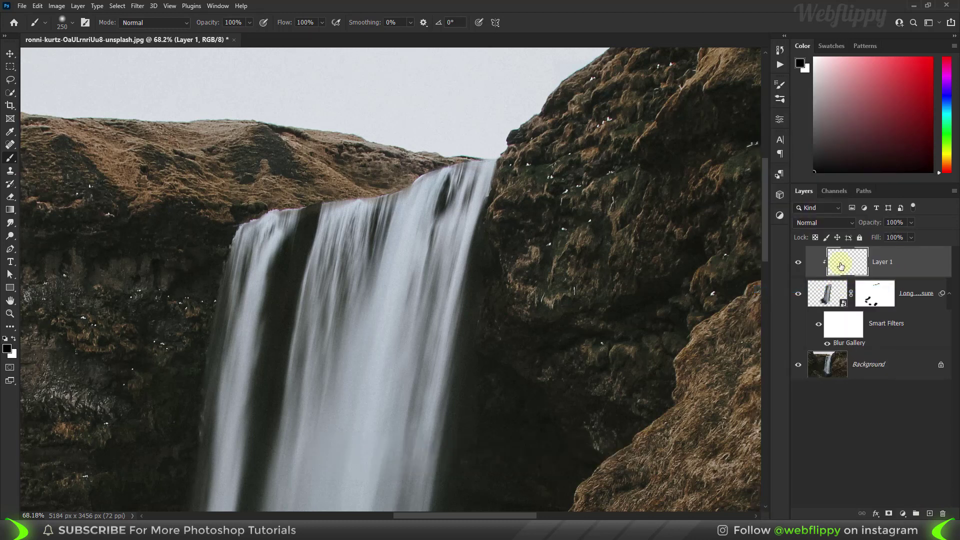
Set the Clone Stamp to a Soft Round tip sampling Current & Below
left_click(11, 172)
right_click(13, 174)
left_click(42, 171)
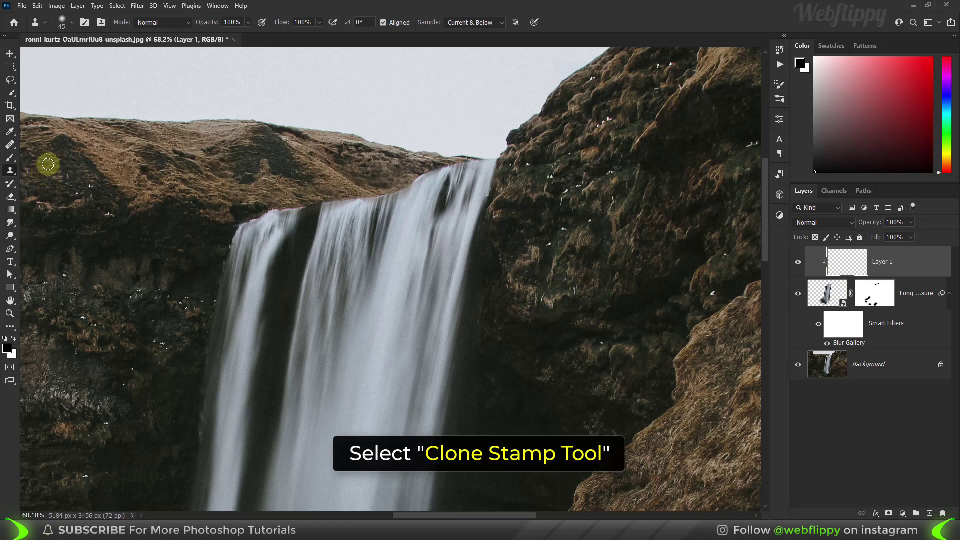
left_click(64, 22)
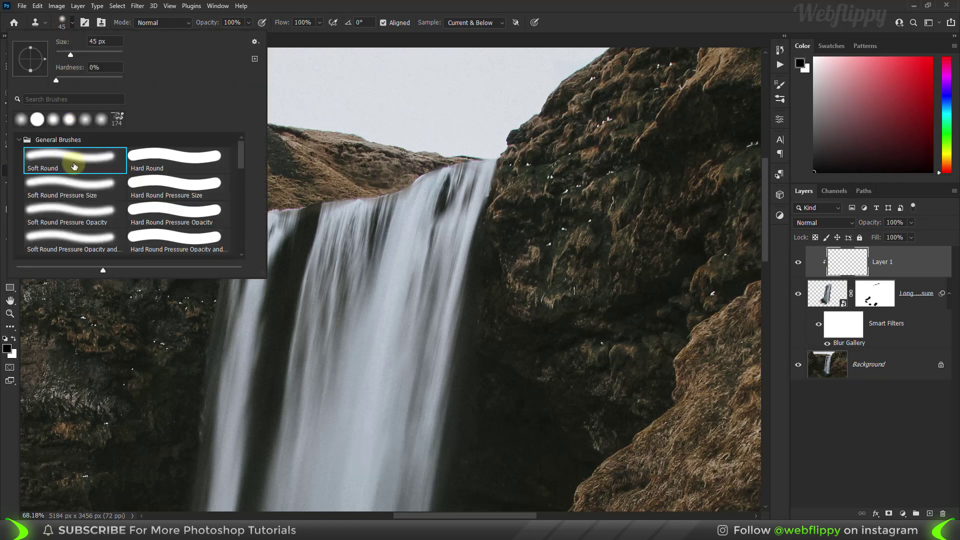
key("Return")
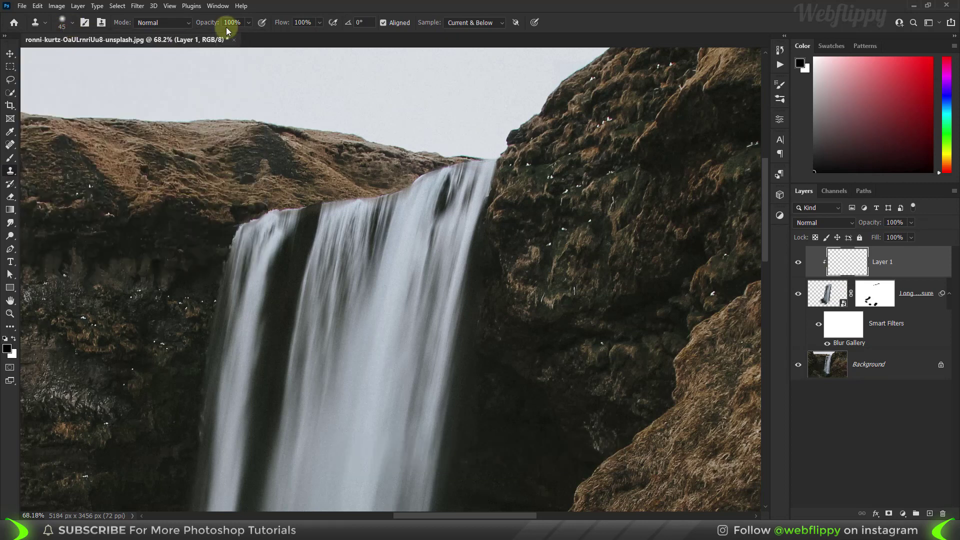
left_click(481, 22)
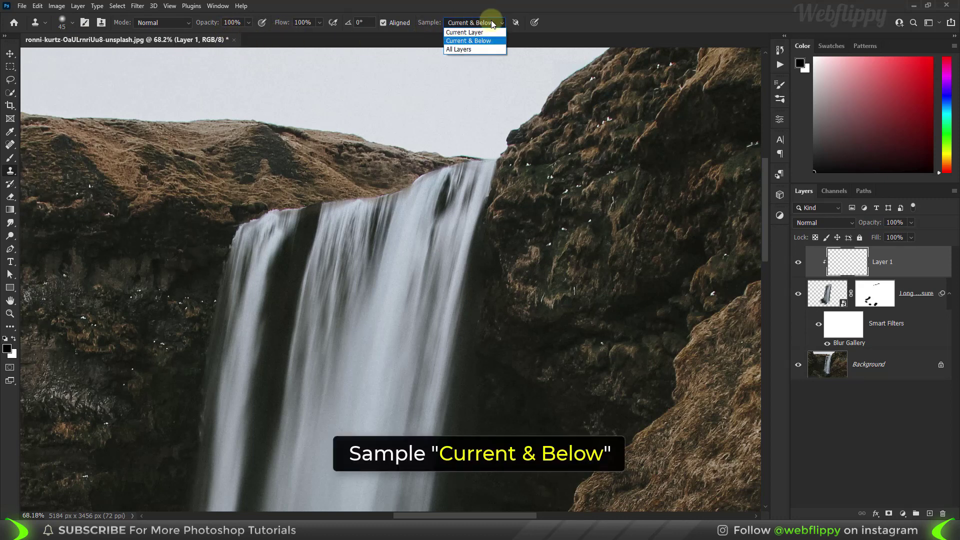
left_click(486, 41)
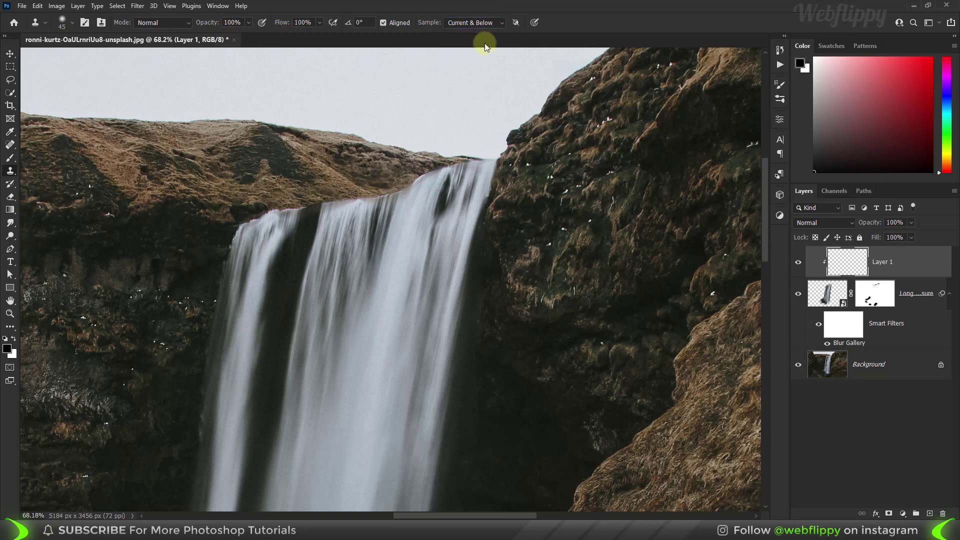
Clone clean pixels over the coloured fringe along the waterfall's top edge on Layer 1
scroll(311, 208, "up", 2)
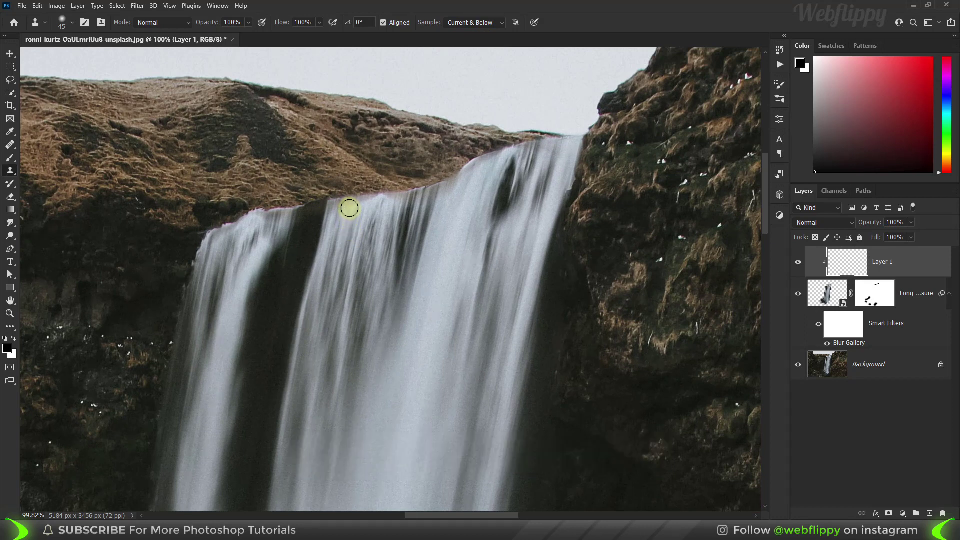
left_click(331, 225, "alt")
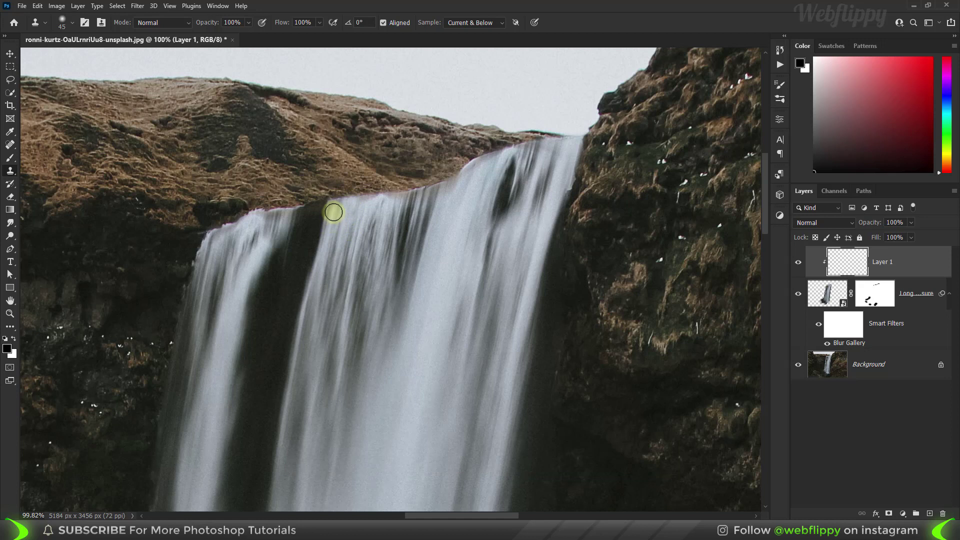
left_click_drag(362, 202, 545, 155)
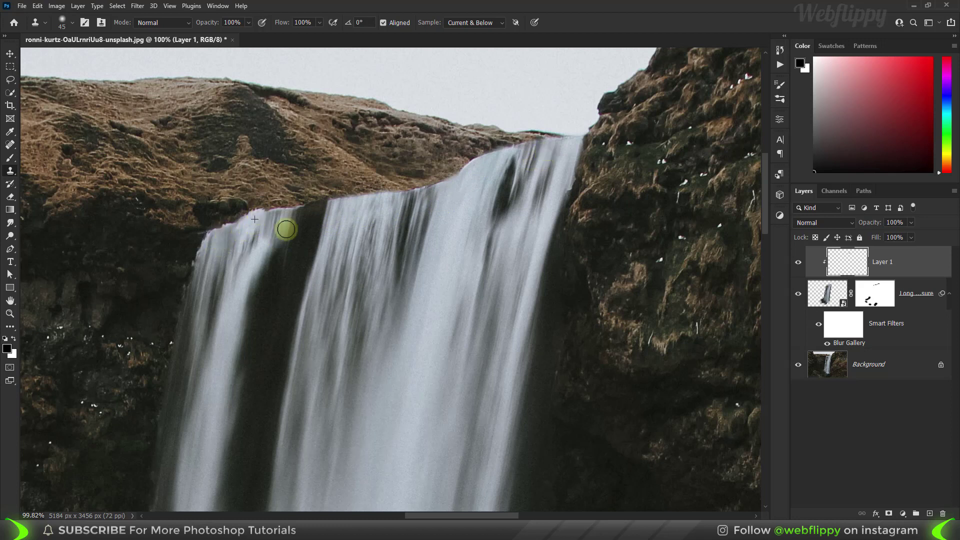
Toggle Layer 1's visibility to compare the retouched edge, then fit the image on screen
left_click(797, 266)
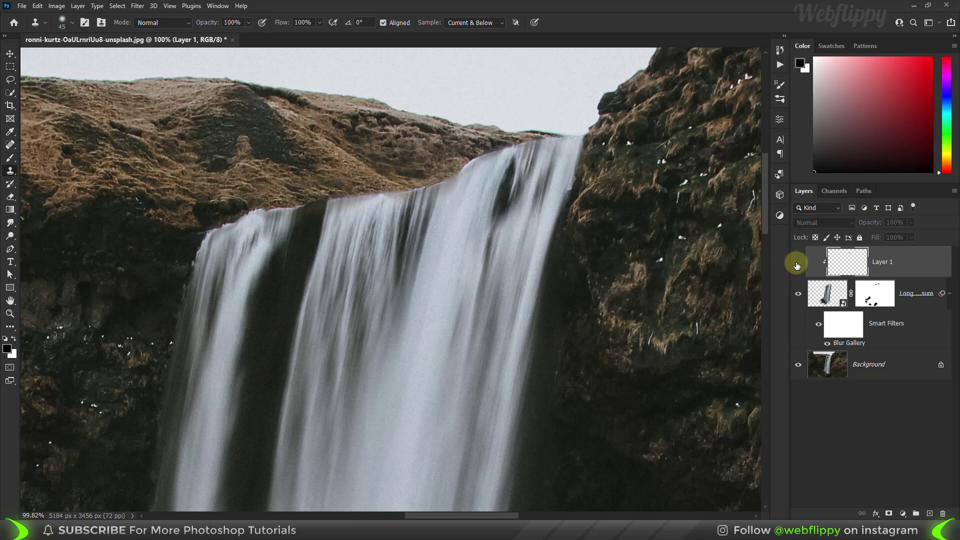
left_click(798, 263)
left_click(798, 263)
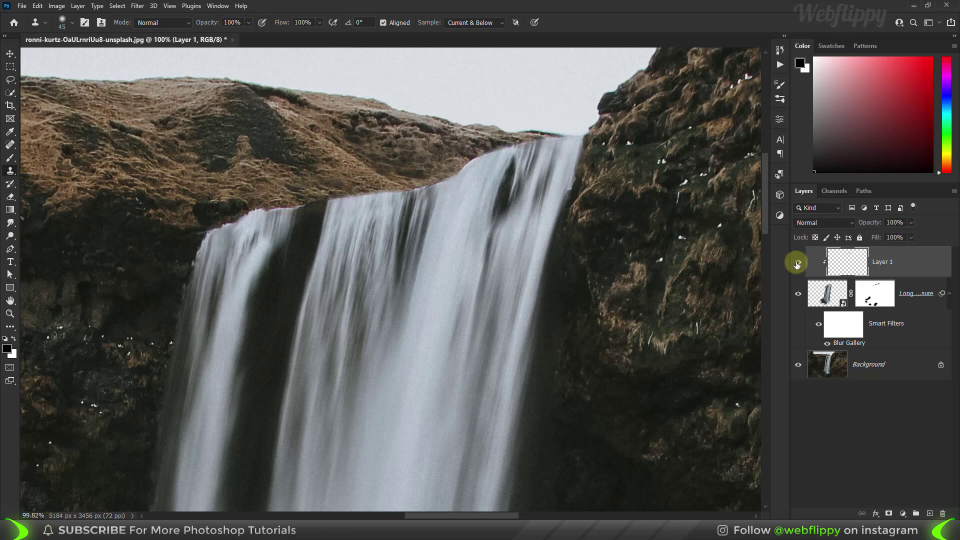
key("ctrl+0")
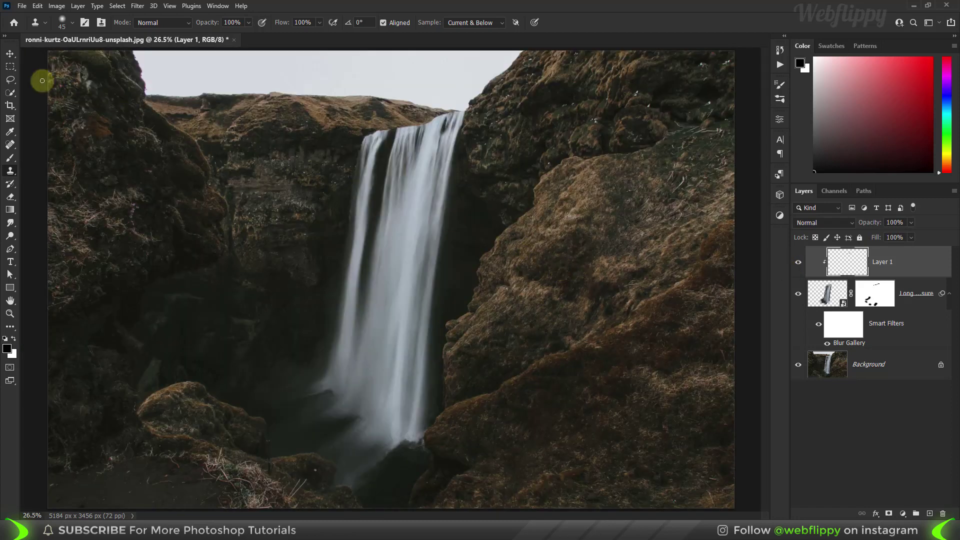
left_click(11, 56)
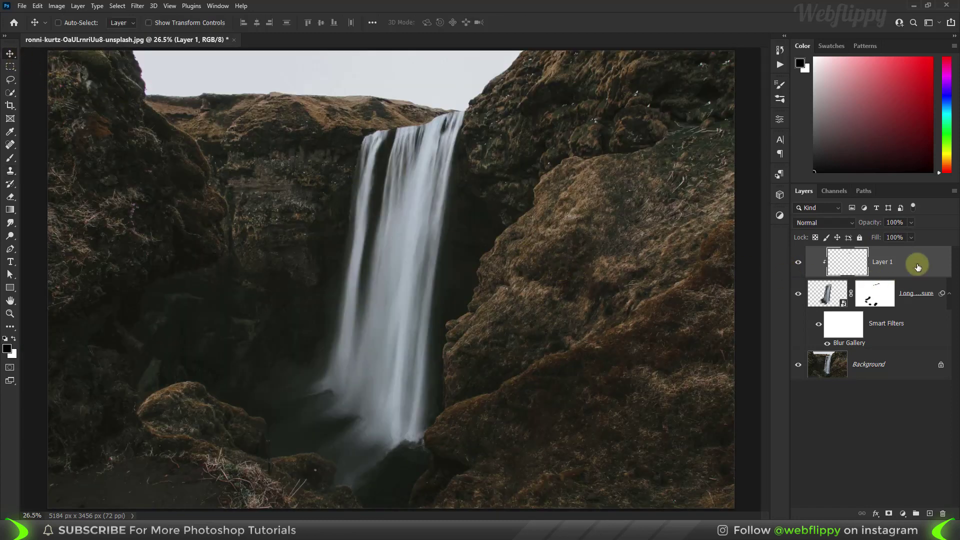
Add a Brightness/Contrast adjustment layer clipped to the layer below, with Brightness at 150
left_click(904, 513)
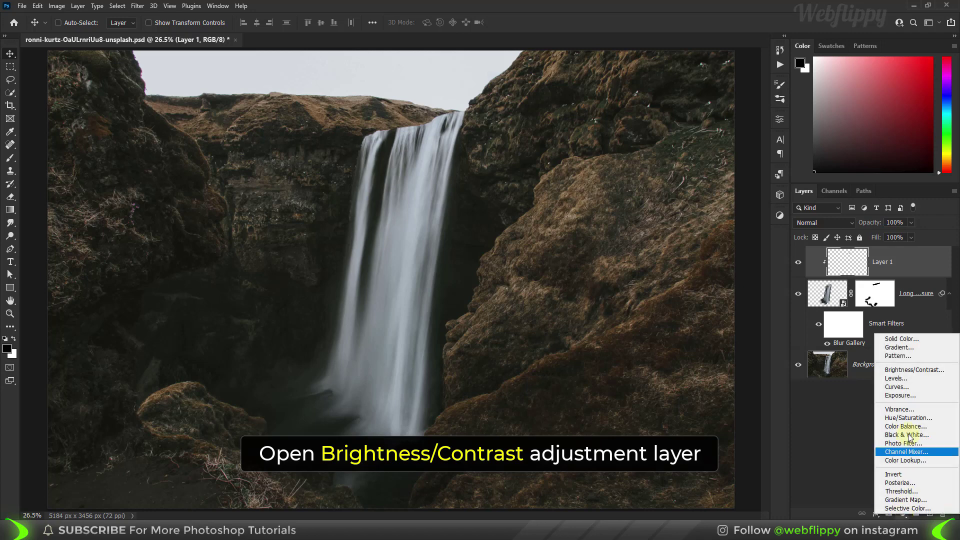
left_click(913, 371)
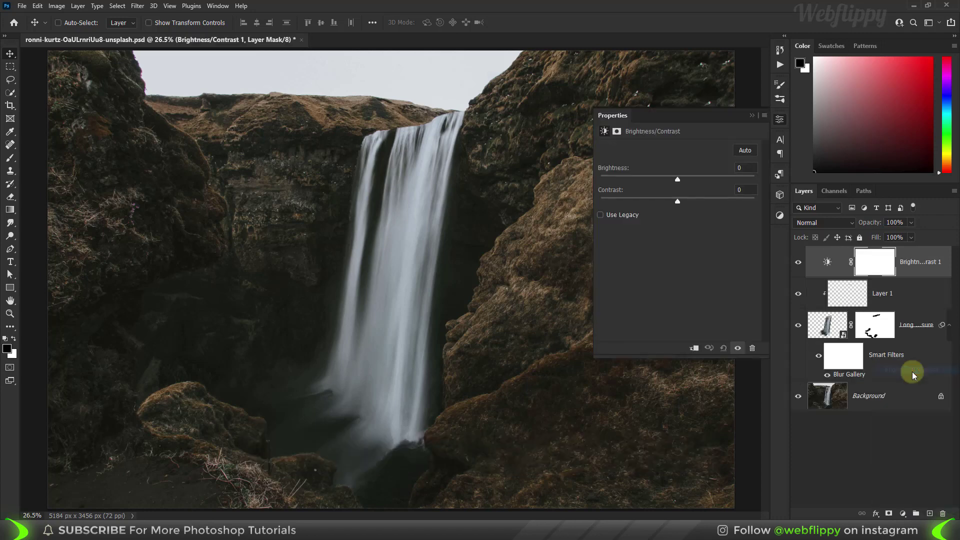
left_click(695, 349)
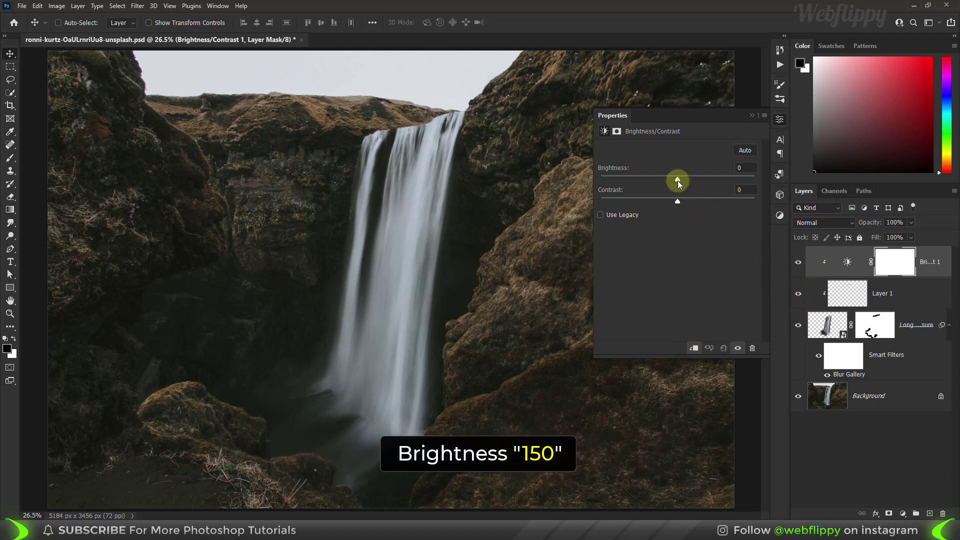
left_click_drag(678, 183, 757, 180)
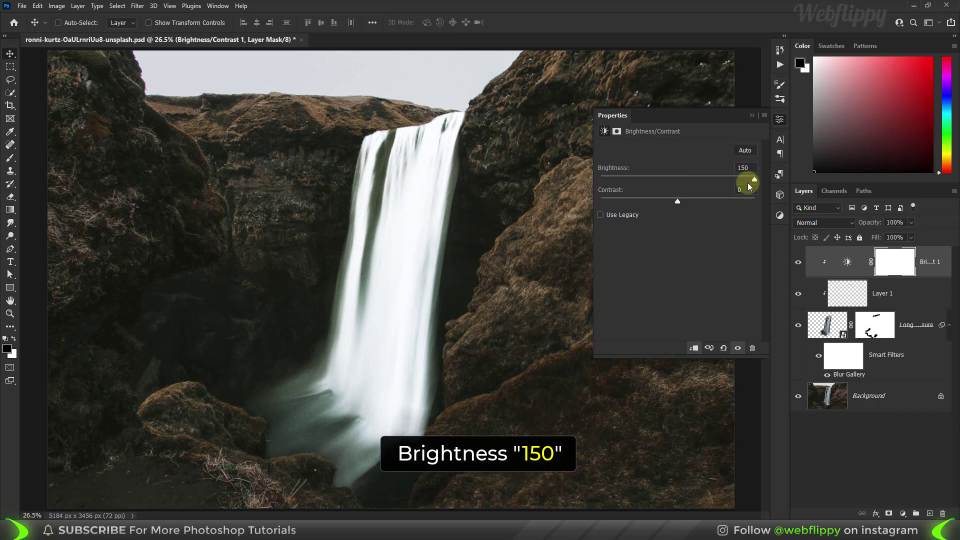
left_click(753, 116)
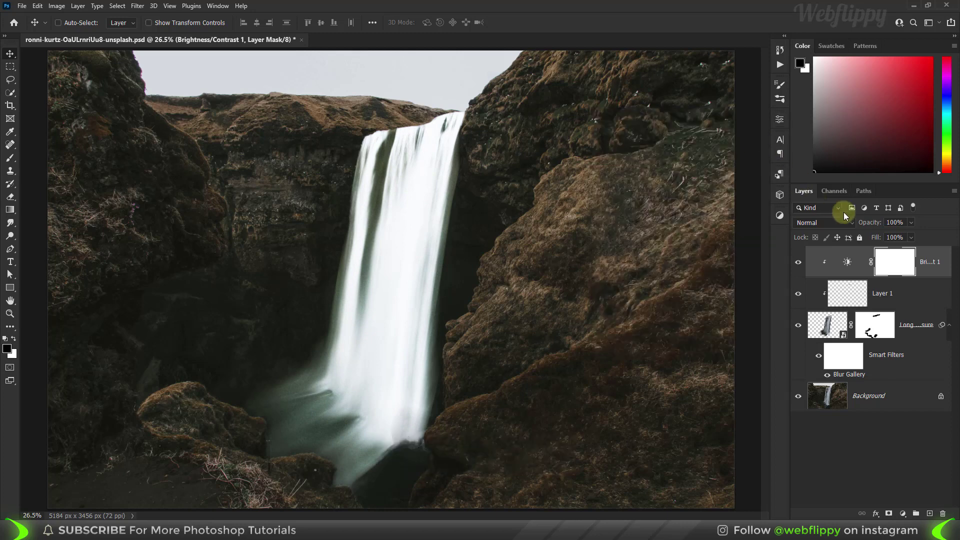
right_click(938, 261)
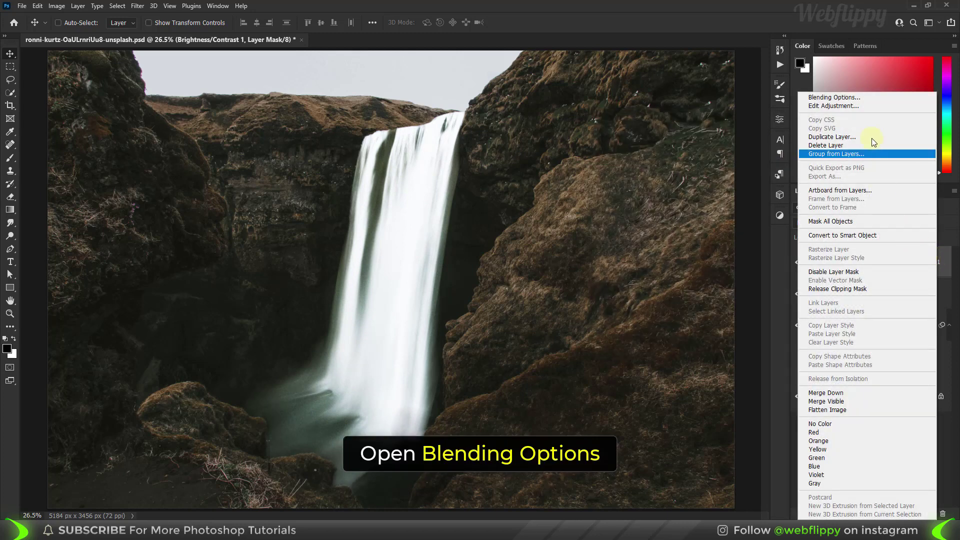
In Blending Options, split the Underlying Layer black slider to 0/255 so mainly bright water is lifted
left_click(869, 100)
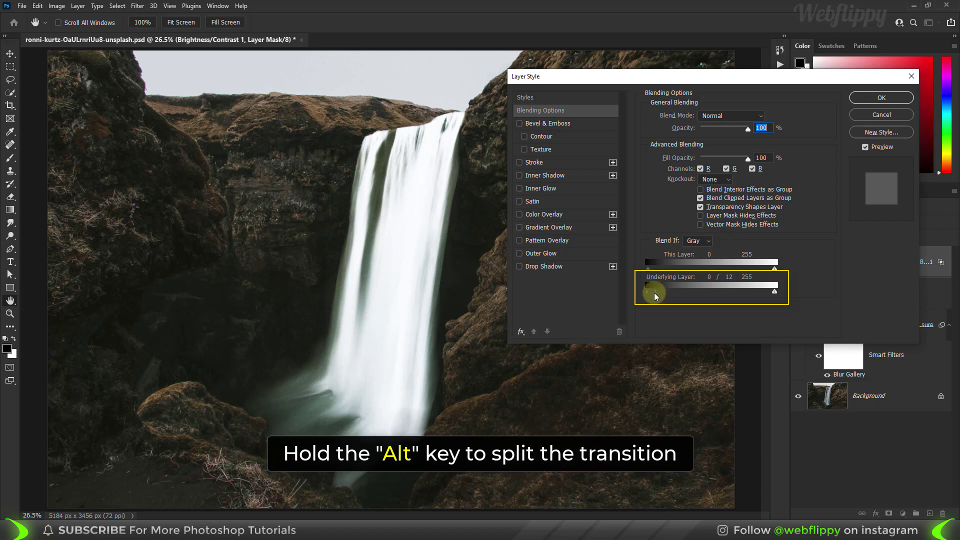
left_click_drag(656, 296, 790, 294)
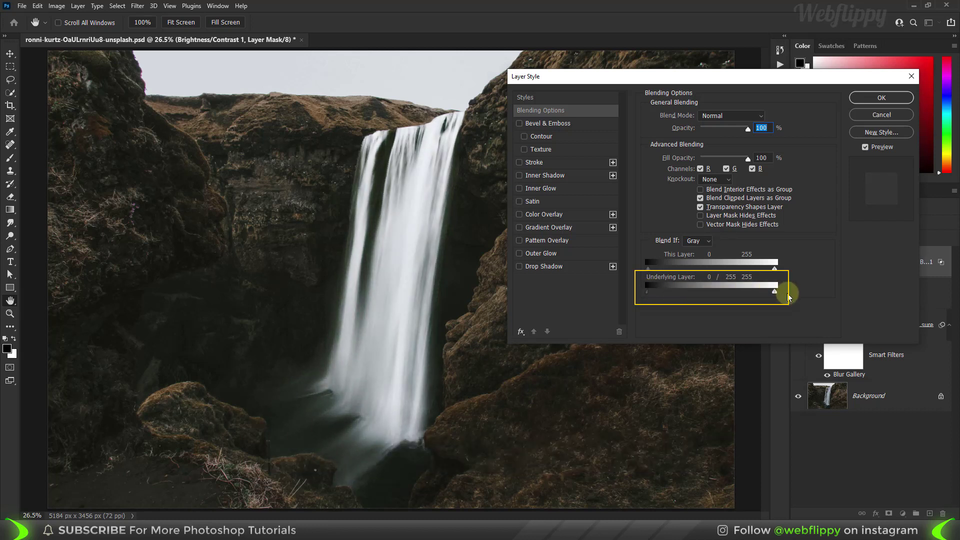
left_click(870, 100)
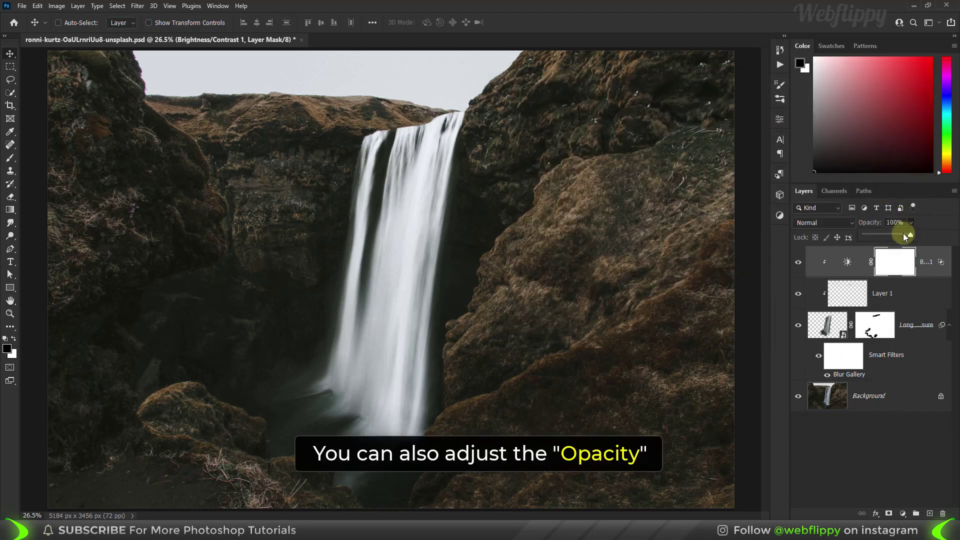
Lower Brightness/Contrast 1 to 50% opacity and compare the edit against the original Background
mouse_move(903, 234)
left_mouse_down()
mouse_move(869, 235)
mouse_move(891, 235)
left_mouse_up()
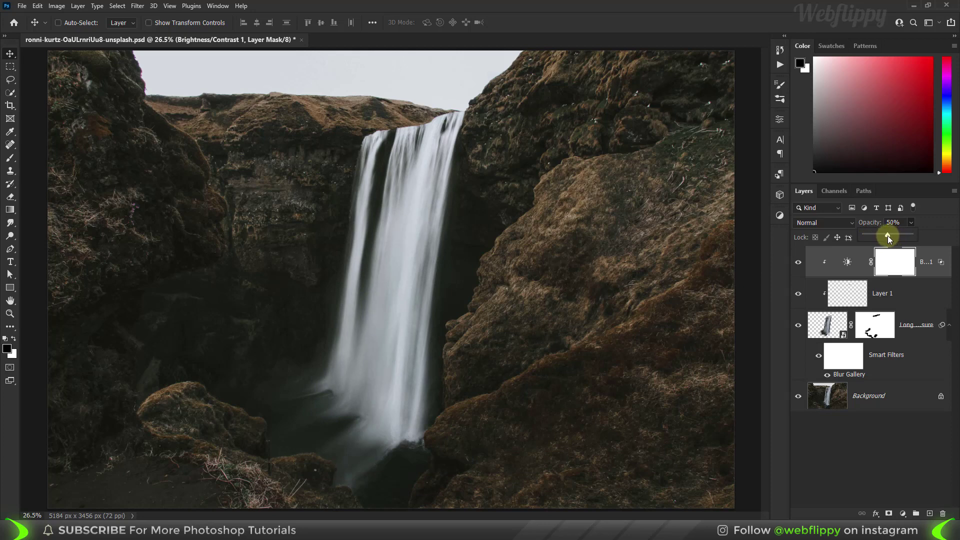
left_click(798, 265)
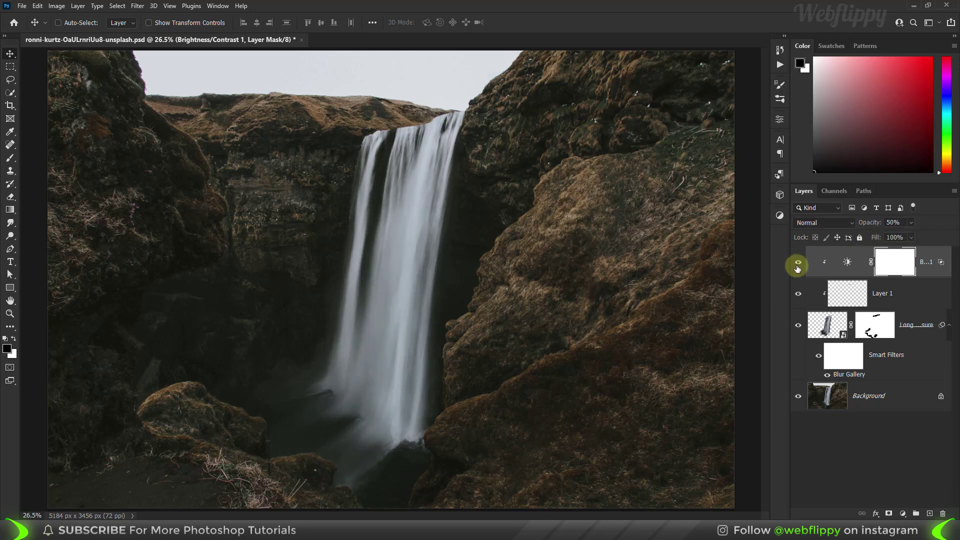
left_click(797, 268)
left_click(857, 395)
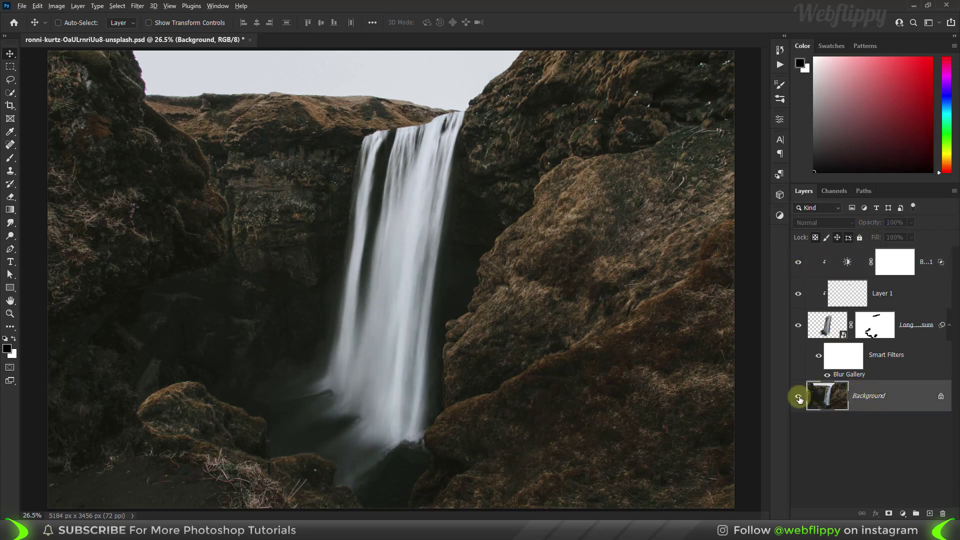
left_click(799, 398, "alt")
left_click(799, 399, "alt")
Alt-click the Background eye to bring all edit layers back into view
left_click(799, 399, "alt")
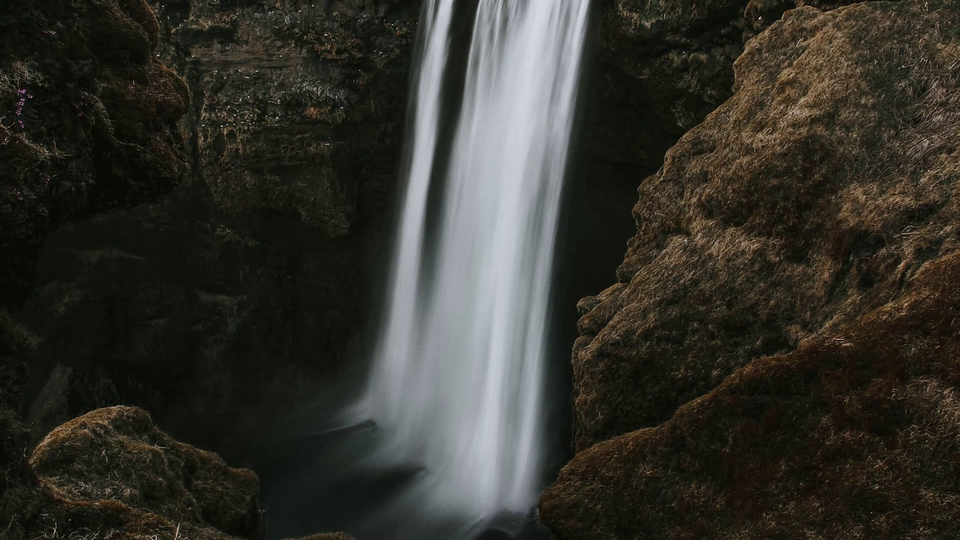